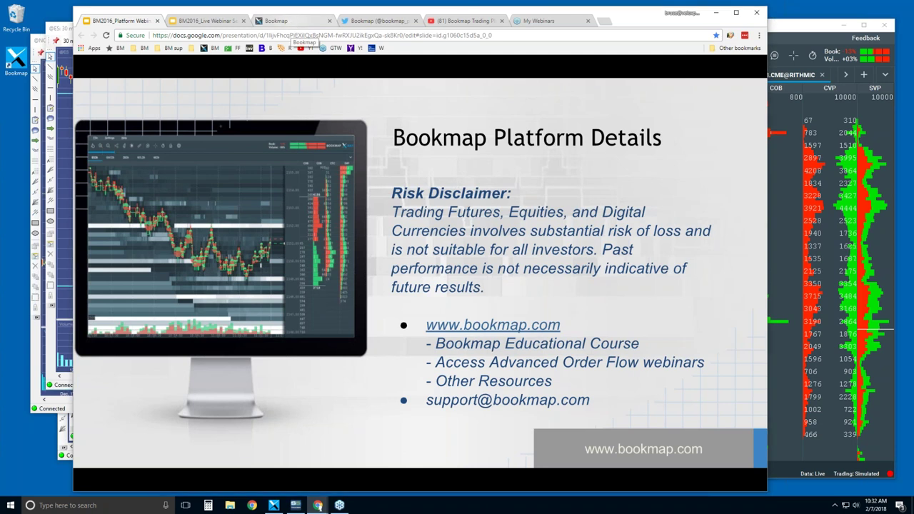
Step: Open the Bookmap website and review its intro, benefits, equities advantages and connectivity sections from the start of the page
left_click(291, 21)
scroll(190, 167, "up", 10)
scroll(189, 167, "up", 10)
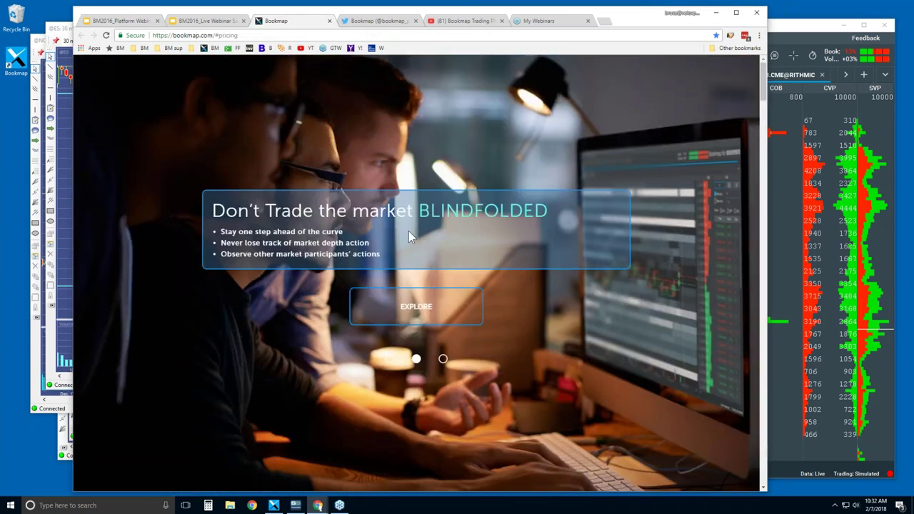
scroll(408, 231, "down", 5)
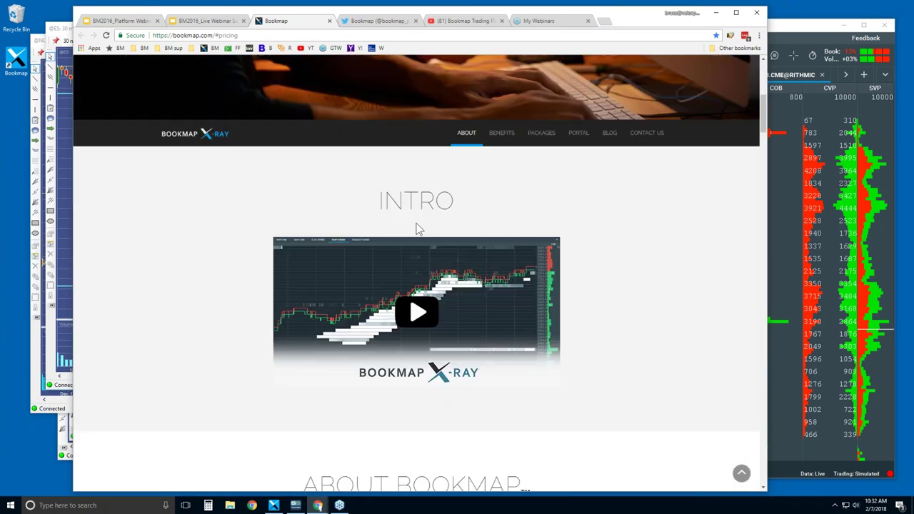
scroll(420, 203, "down", 3)
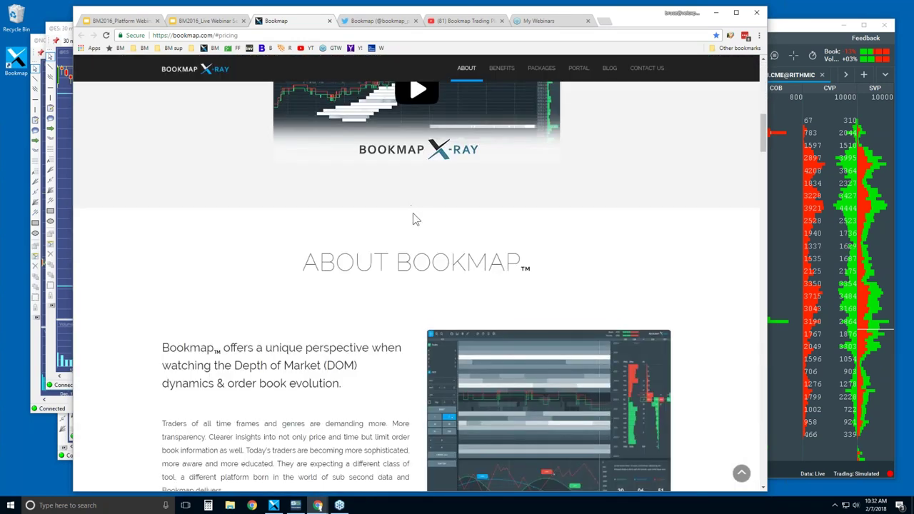
scroll(414, 217, "down", 10)
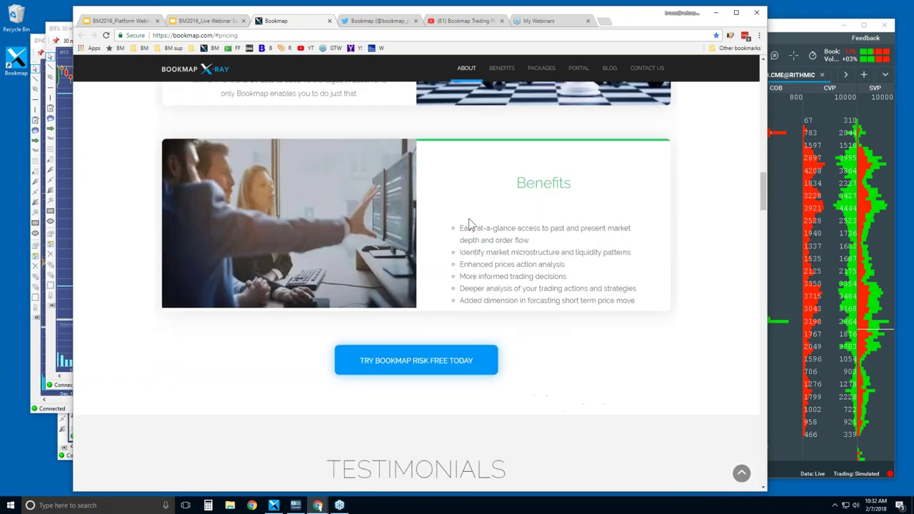
scroll(468, 224, "down", 10)
scroll(528, 249, "down", 3)
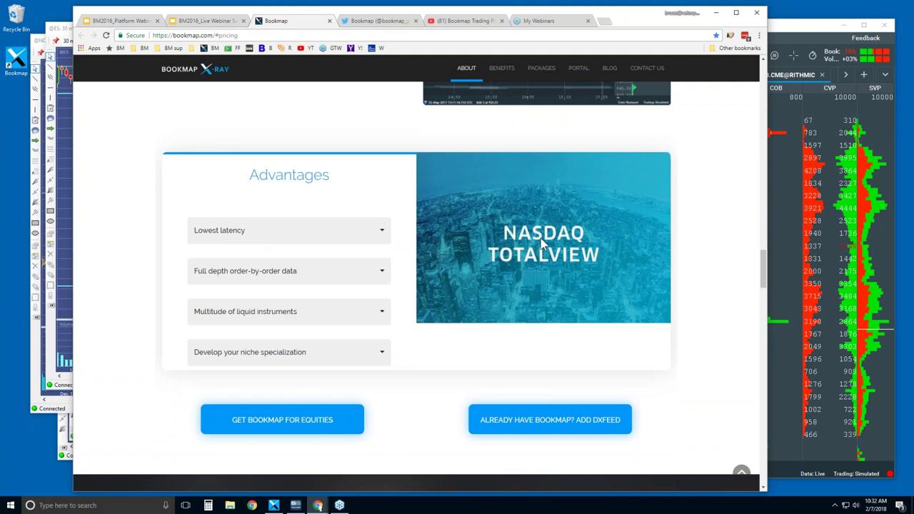
scroll(541, 242, "down", 10)
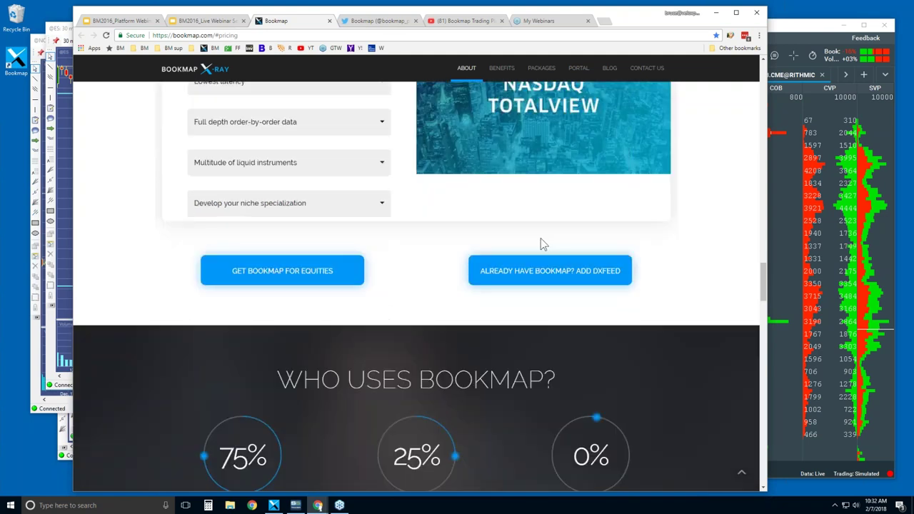
scroll(571, 261, "down", 1)
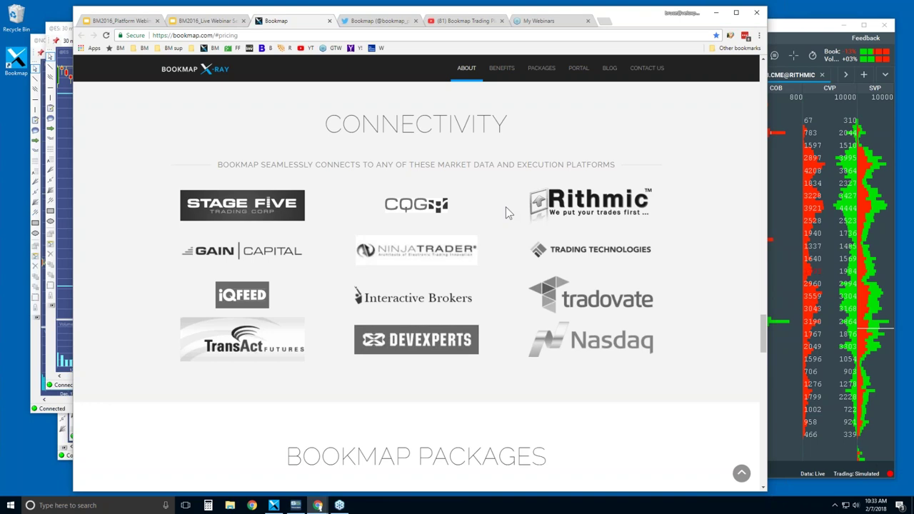
Step: Review the Bookmap Packages section and compare the yearly prices with the monthly ones
scroll(505, 208, "down", 1)
scroll(505, 206, "down", 2)
scroll(505, 207, "down", 1)
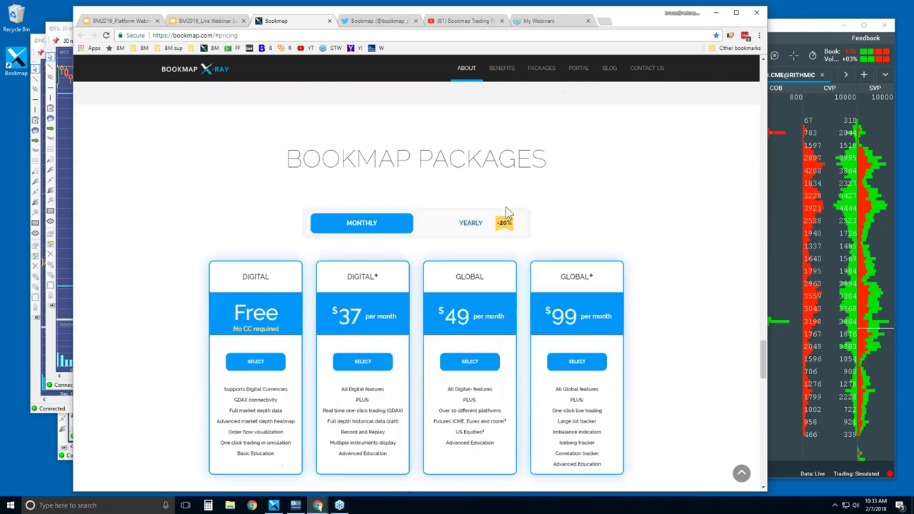
scroll(505, 212, "down", 1)
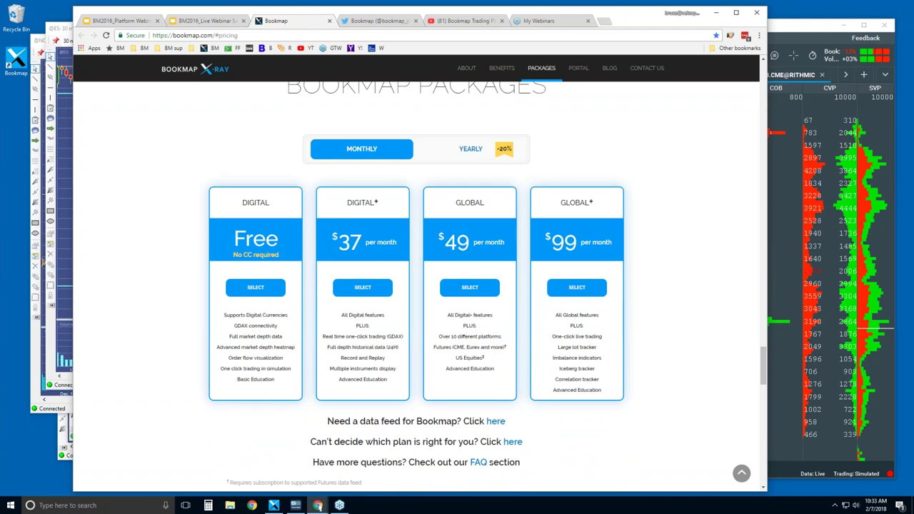
left_click(467, 153)
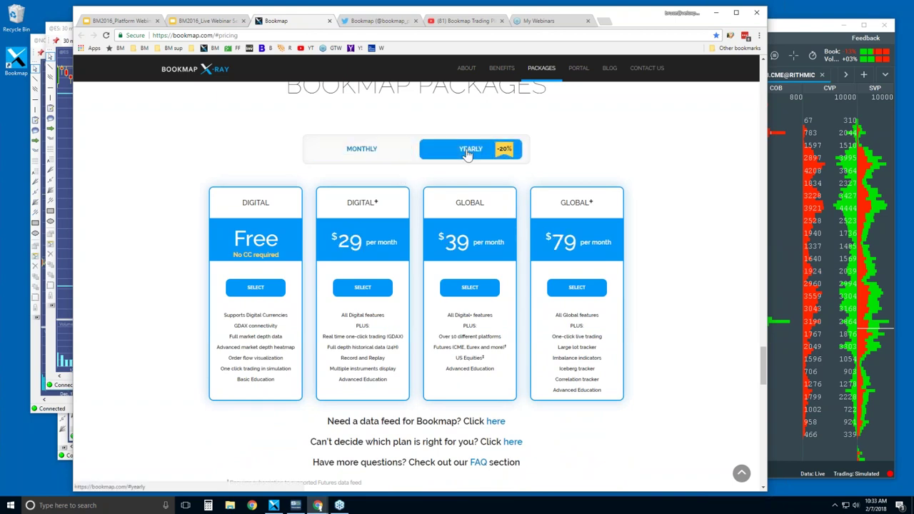
left_click(346, 155)
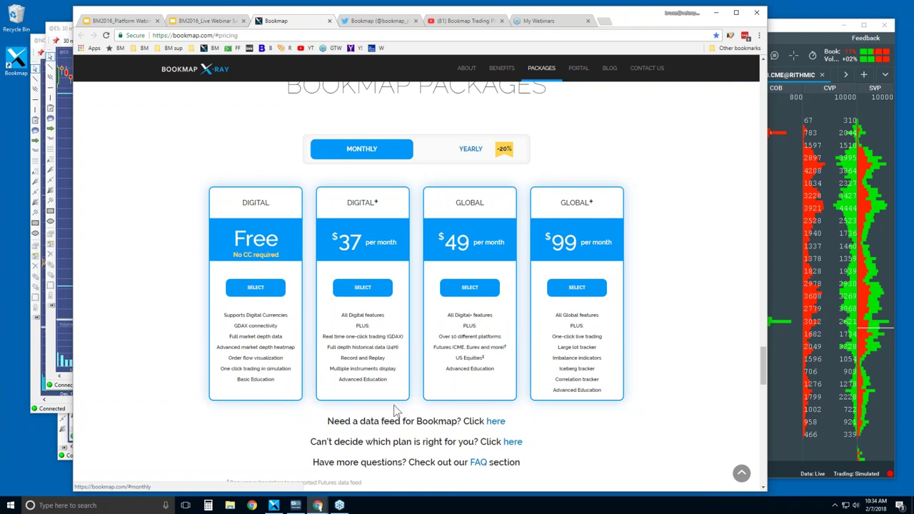
Step: Highlight the Record and Replay and Advanced Education features of the Digital+ package
left_click_drag(354, 355, 376, 357)
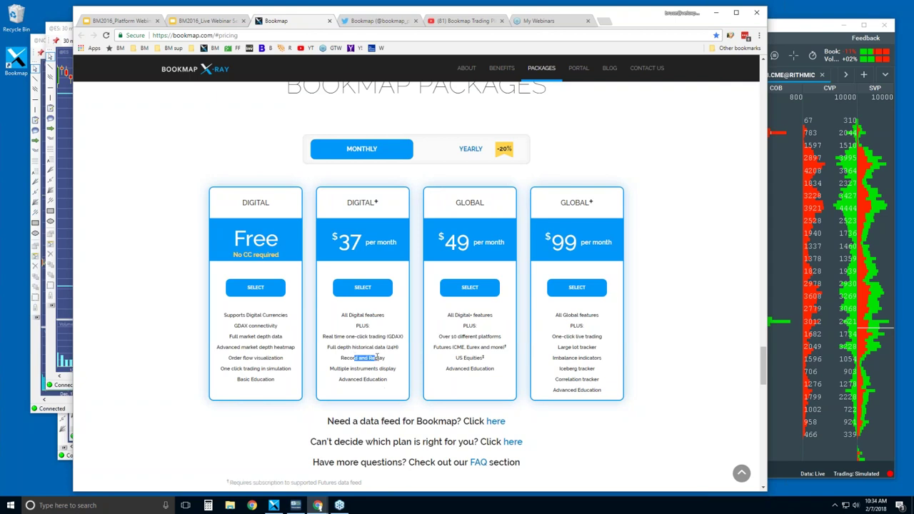
left_click(376, 356)
triple_click(376, 379)
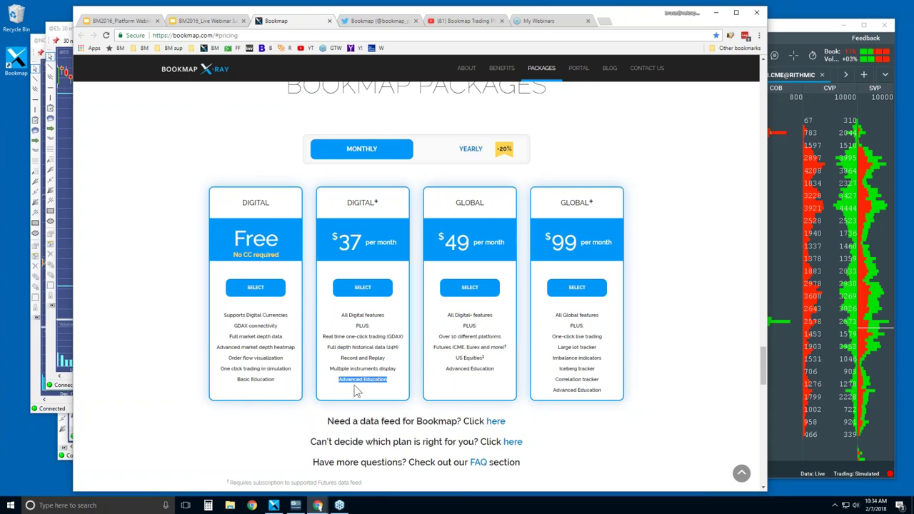
Step: Highlight the Global and Global+ package names and the Global+ features from One-click live trading to Correlation tracker
double_click(469, 203)
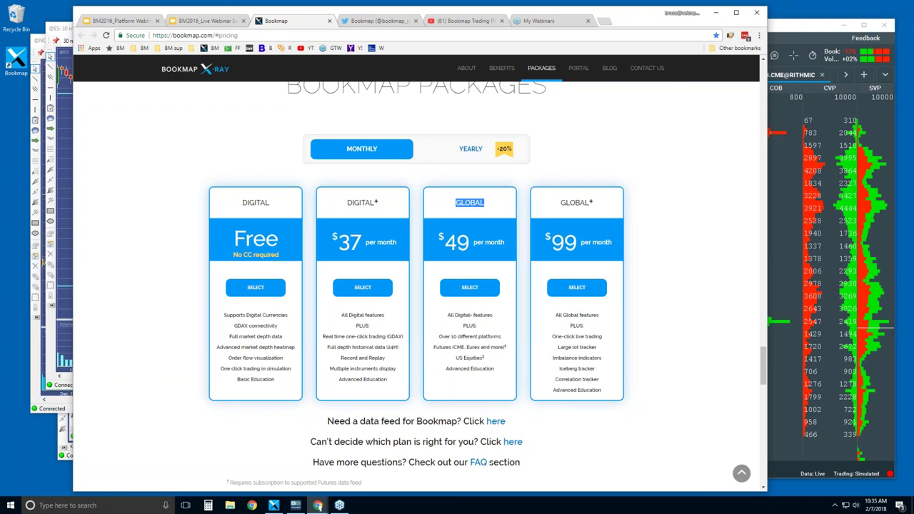
double_click(575, 202)
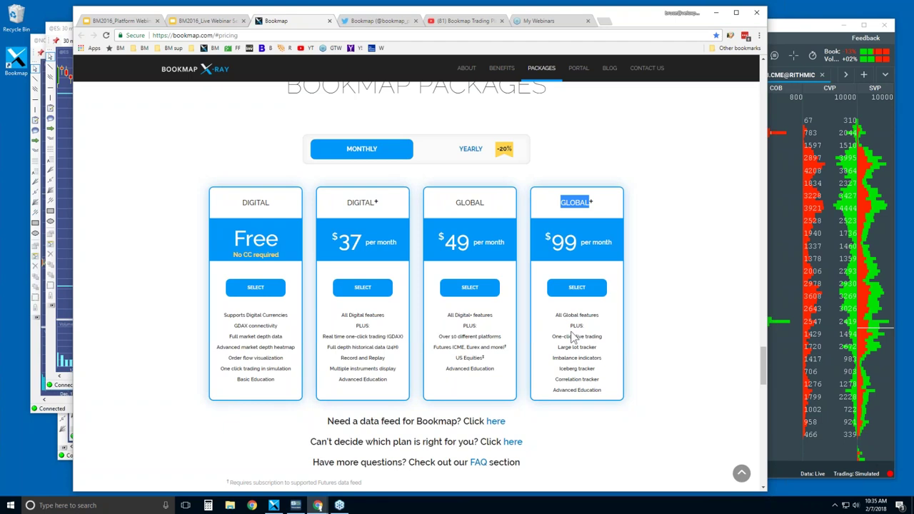
left_click_drag(553, 336, 590, 379)
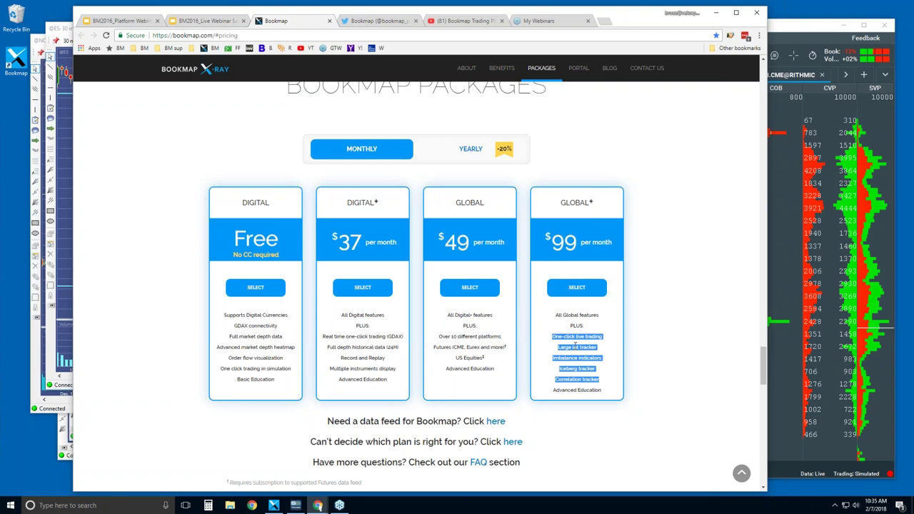
left_click_drag(551, 336, 593, 339)
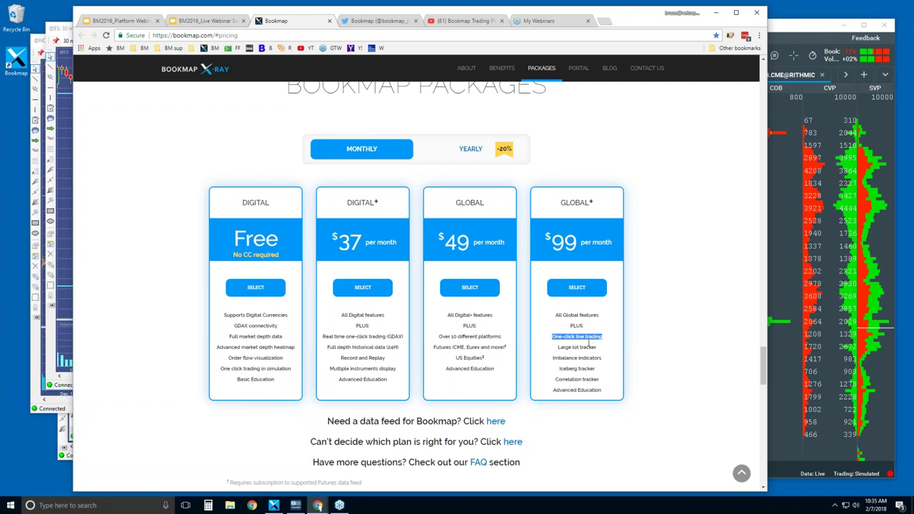
double_click(565, 347)
left_click_drag(576, 349, 600, 379)
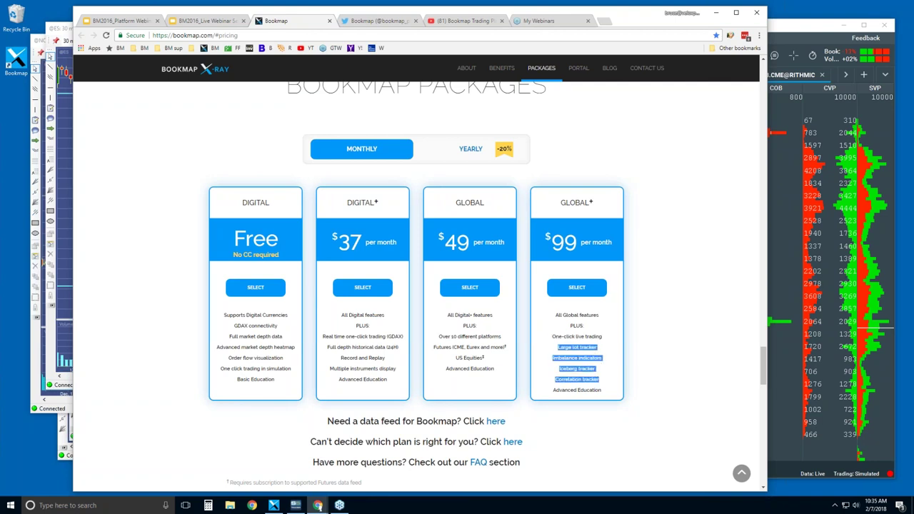
Step: Highlight Large lot tracker, Imbalance indicators and Iceberg in the Global+ list, and look at the notes below the packages
left_click(576, 346)
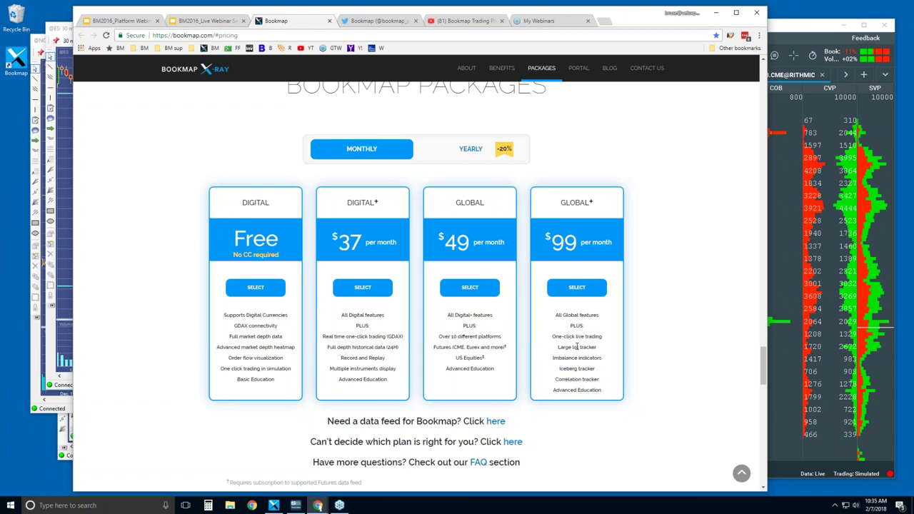
triple_click(568, 347)
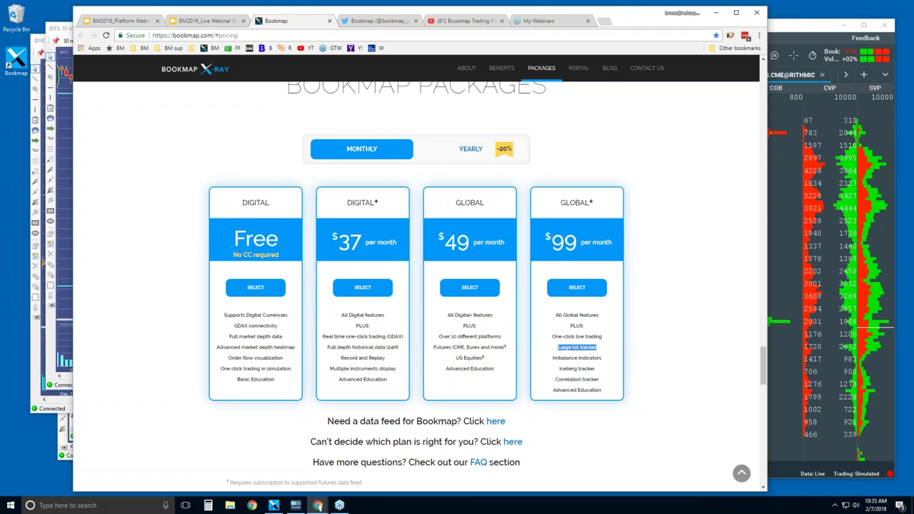
triple_click(567, 357)
double_click(568, 369)
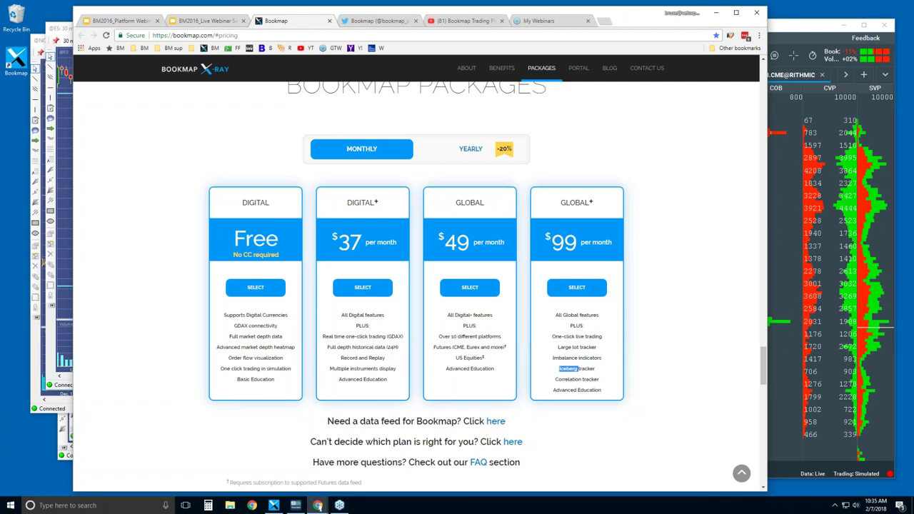
scroll(454, 346, "down", 1)
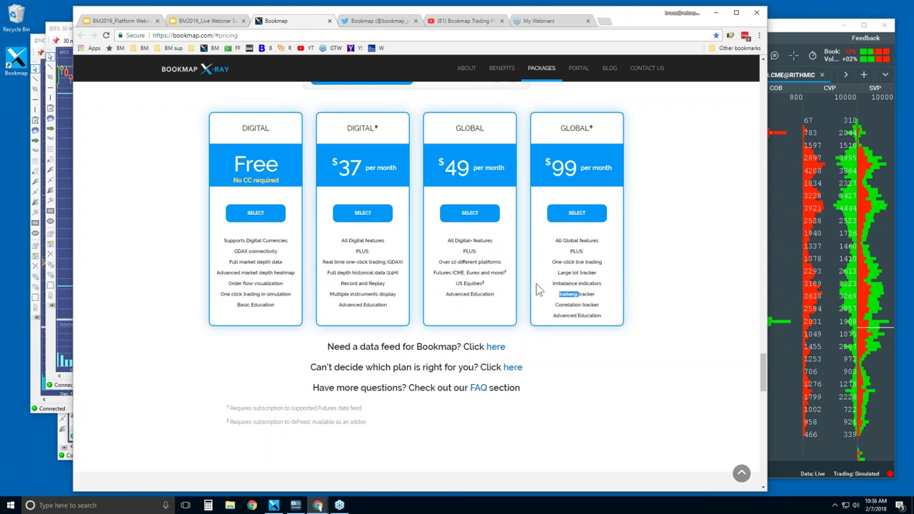
Step: Visit Bookmap's Twitter page, and browse its YouTube channel playlists, highlighting the "Concise 2-3 minute videos" text under Order Flow video snippets
left_click(379, 21)
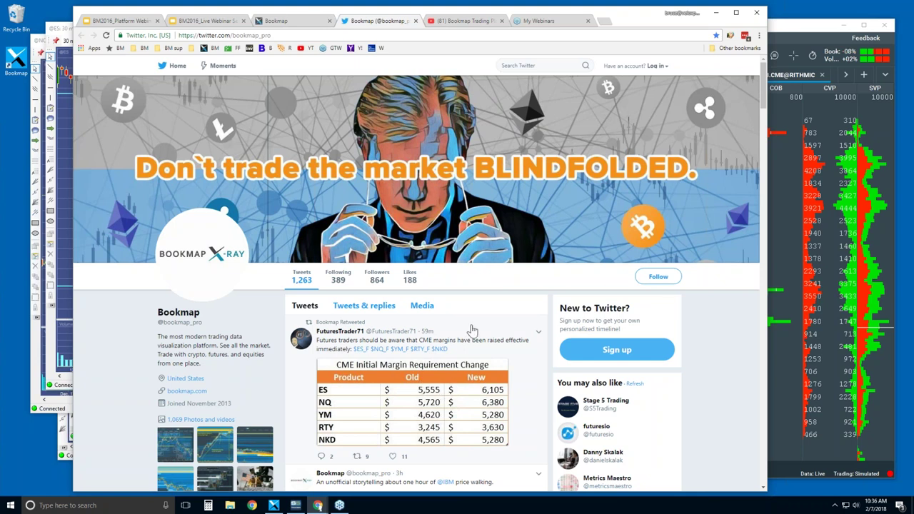
left_click(463, 22)
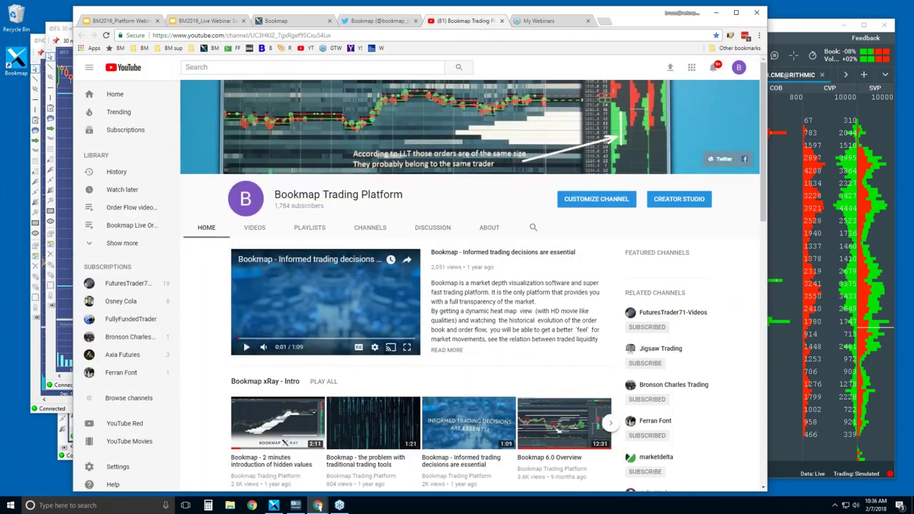
scroll(363, 209, "down", 2)
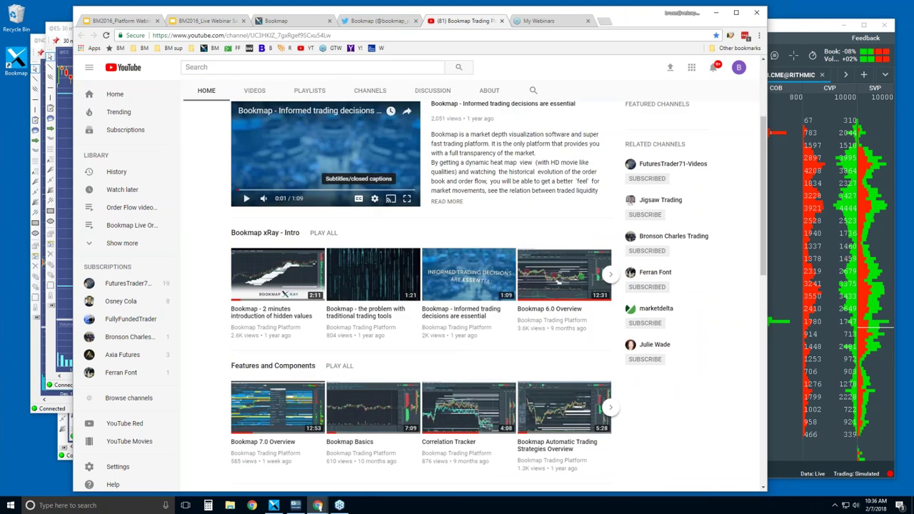
scroll(361, 204, "up", 2)
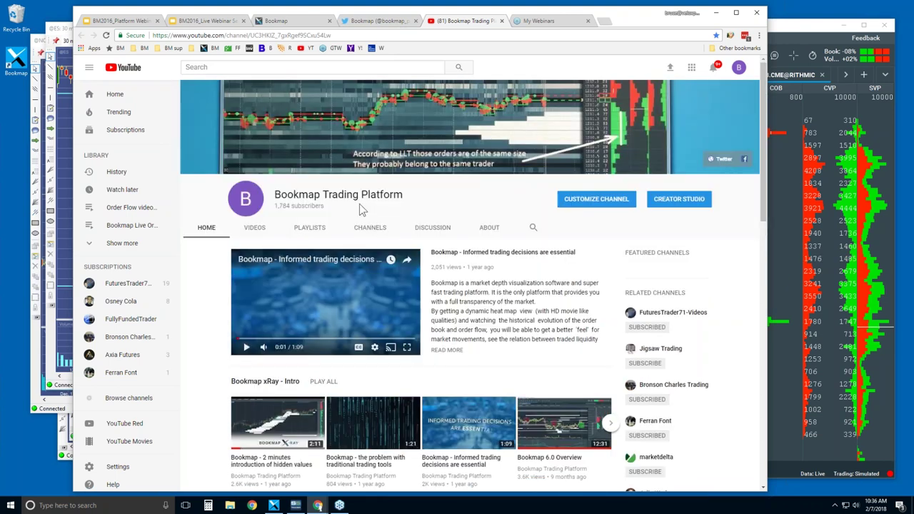
scroll(359, 203, "down", 1)
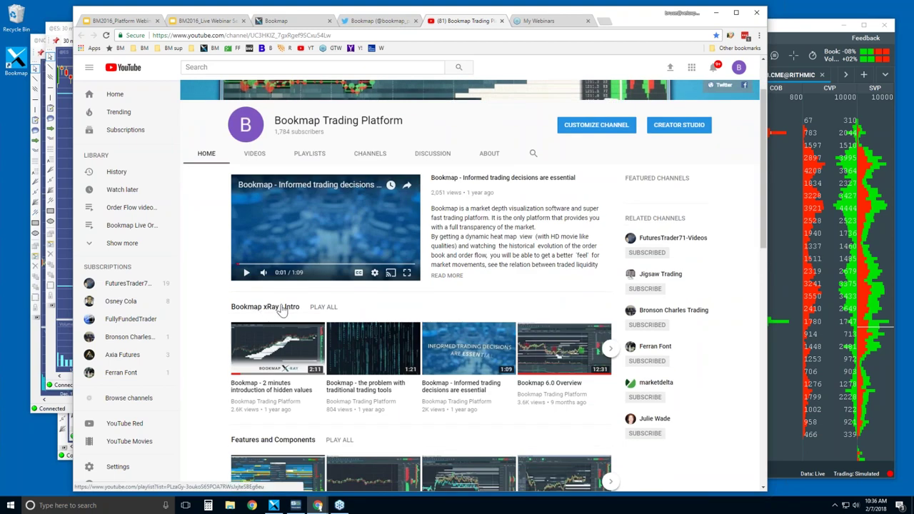
scroll(285, 308, "down", 2)
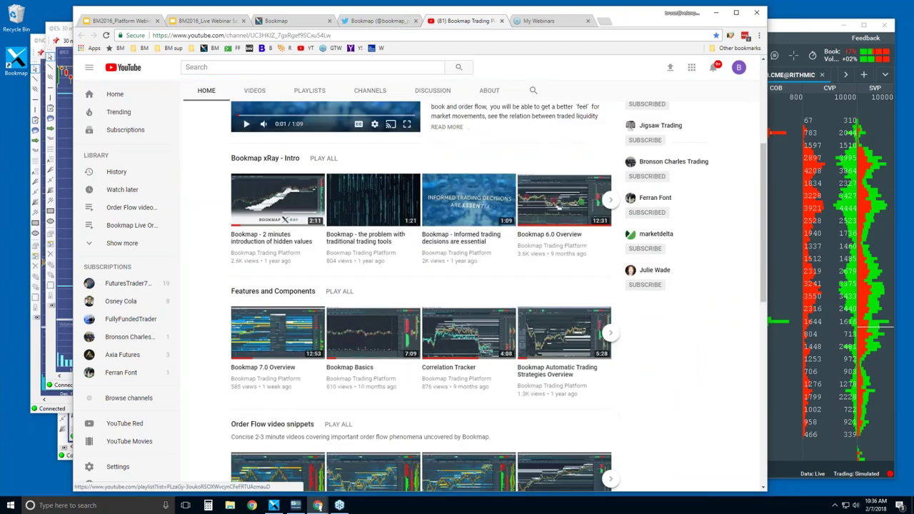
scroll(286, 292, "down", 2)
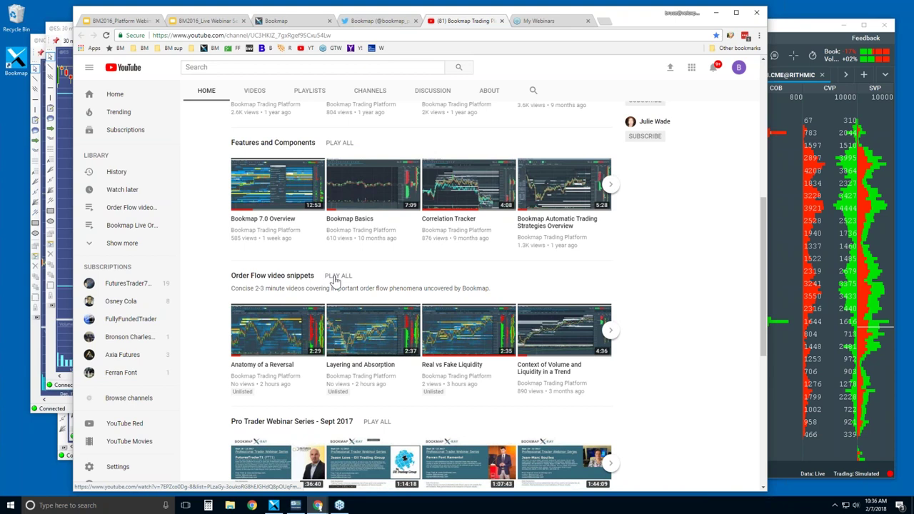
left_click_drag(231, 287, 298, 285)
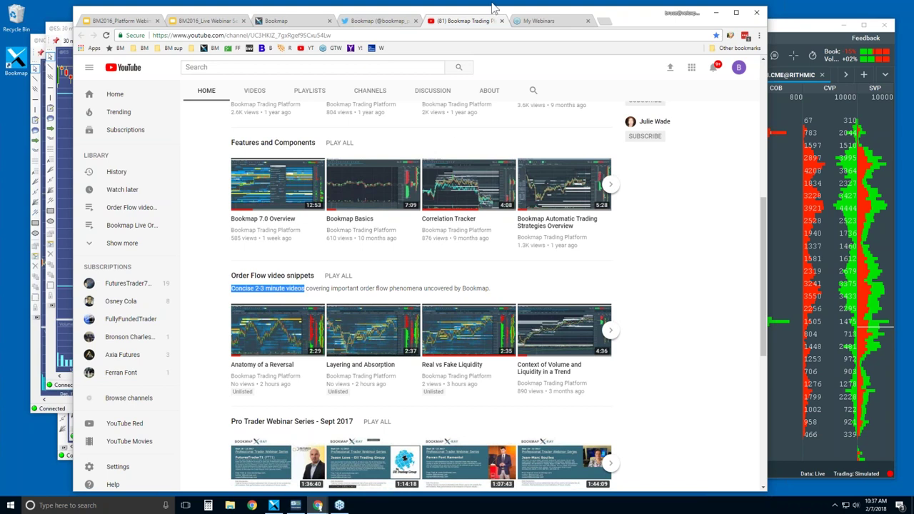
Step: Switch from the browser to the Bookmap platform and maximize its window showing the ESH8.CME@RITHMIC chart
left_click_drag(609, 19, 603, 18)
key("F5")
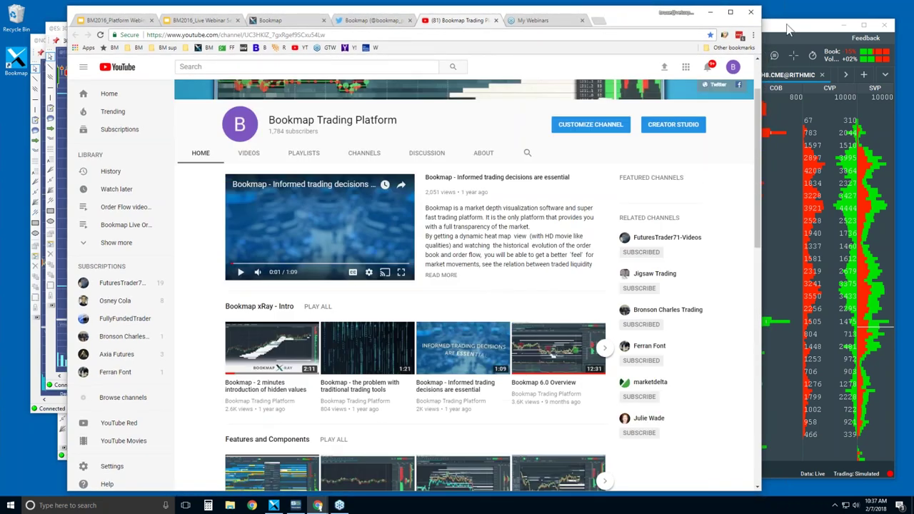
left_click(786, 25)
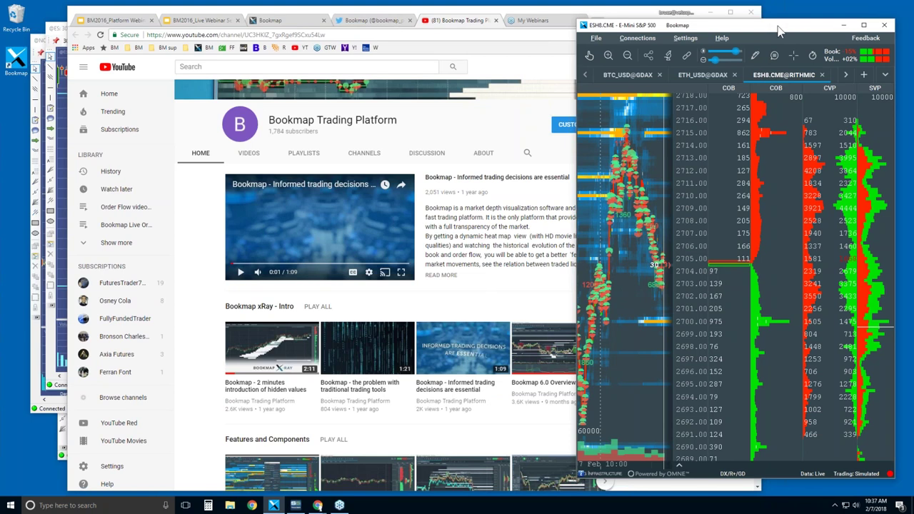
double_click(778, 30)
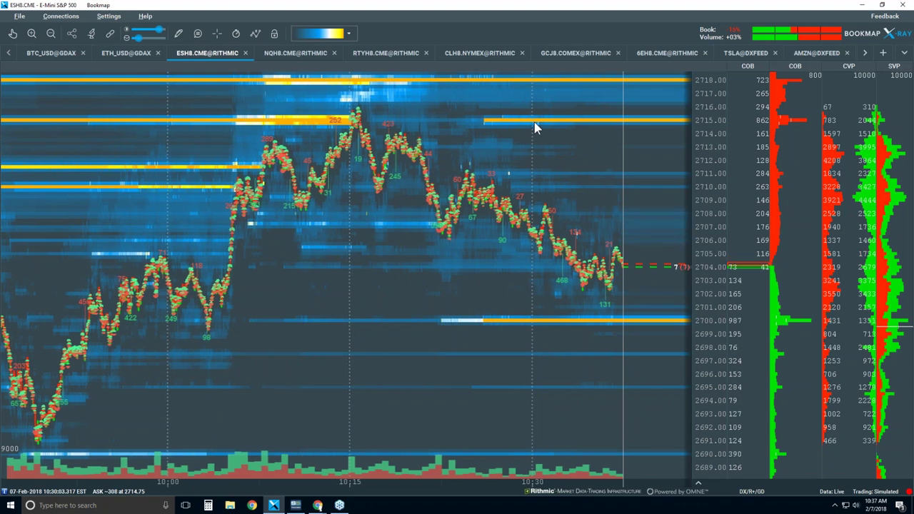
Step: Hide the Iceberg displayer indicator on the ESH8 chart
scroll(534, 123, "down", 3)
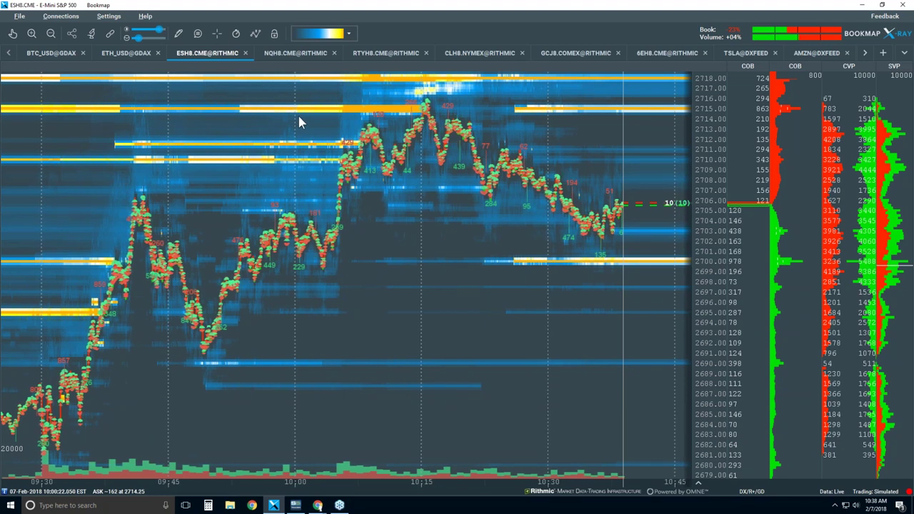
left_click(255, 33)
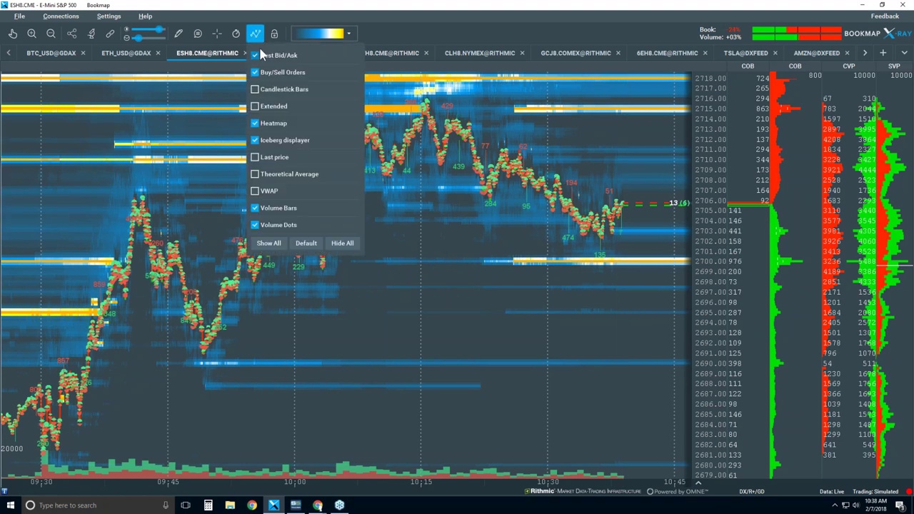
left_click(256, 141)
left_click(441, 207)
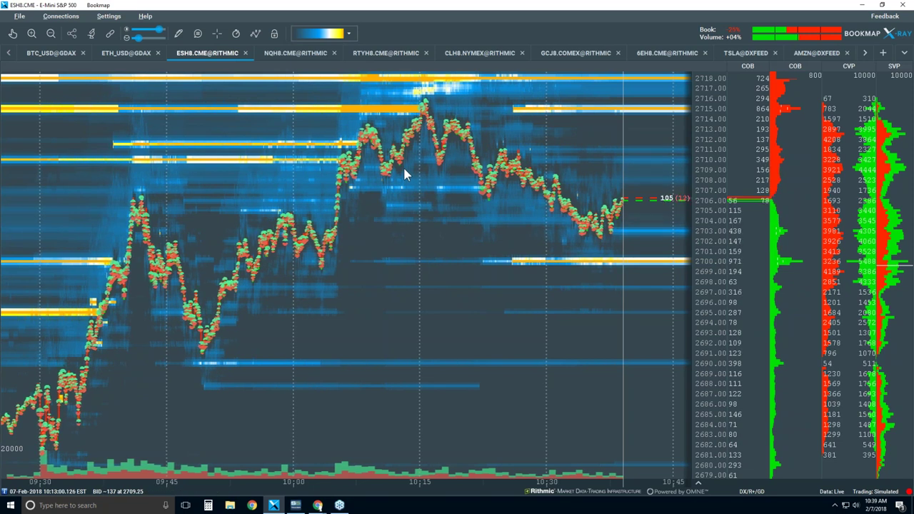
Step: Show Candlestick Bars on the ESH8 chart over the heatmap and volume dots
scroll(403, 172, "down", 2)
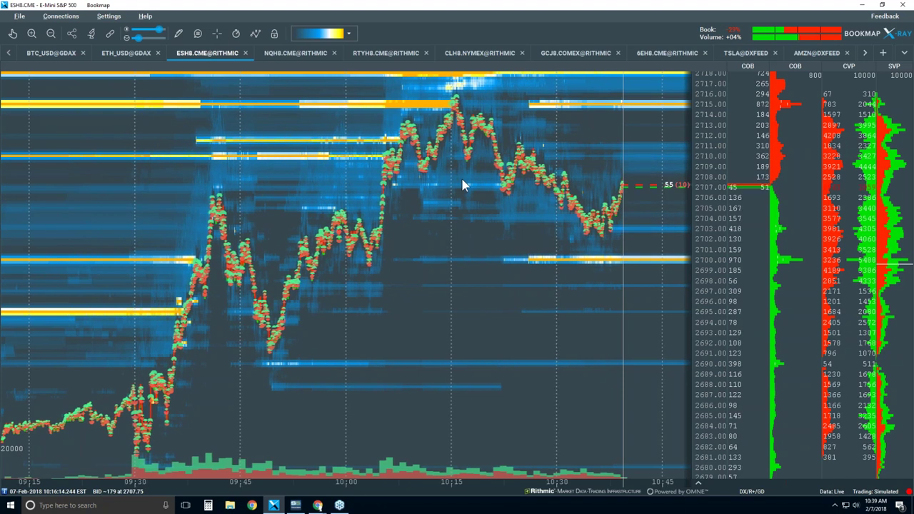
left_click(254, 34)
left_click(273, 88)
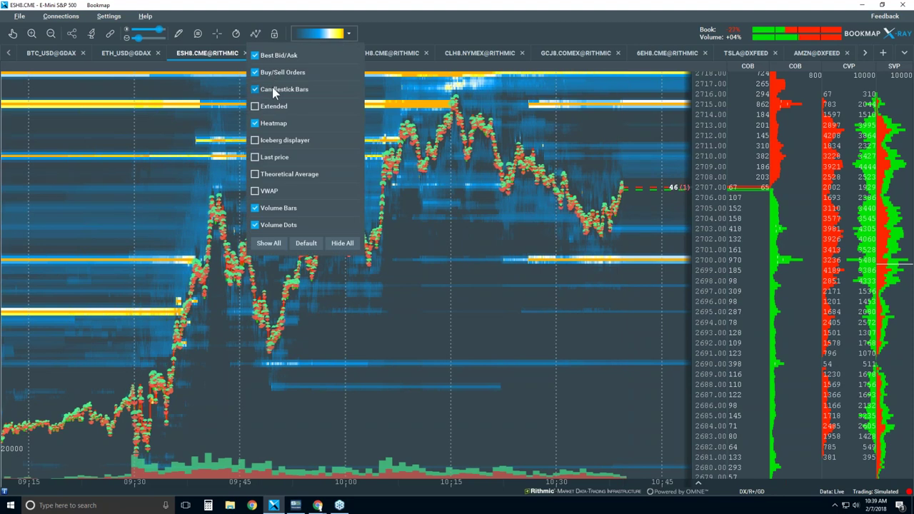
left_click(505, 236)
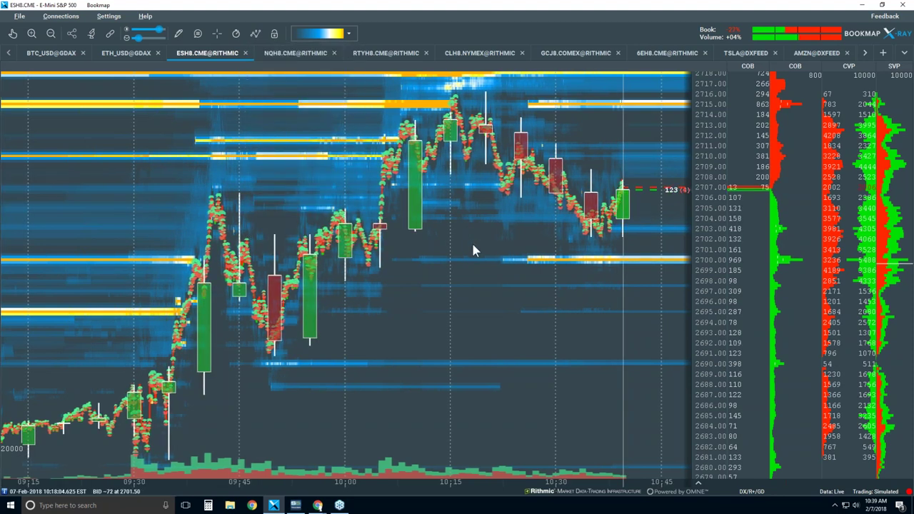
Step: Hide Best Bid/Ask, Volume Dots and Heatmap, keeping the Candlestick Bars and Volume Bars on the chart
left_click(255, 33)
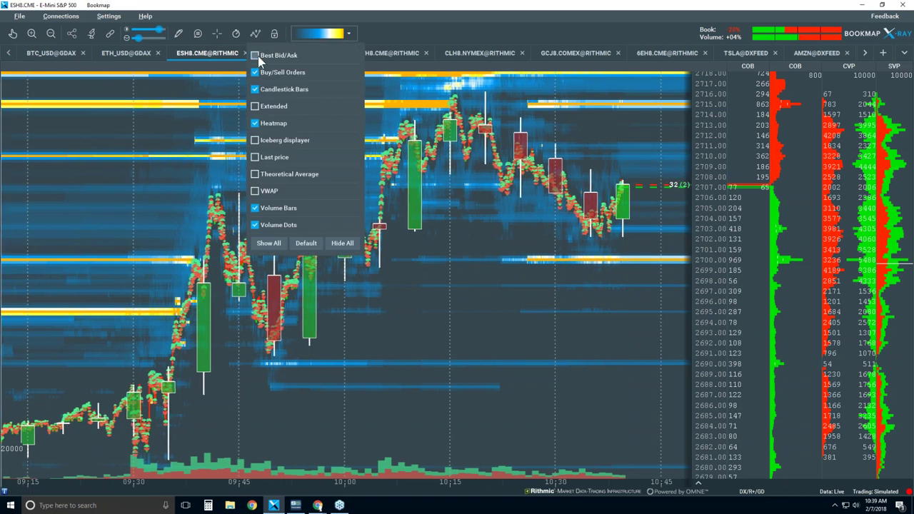
left_click(255, 225)
left_click(255, 123)
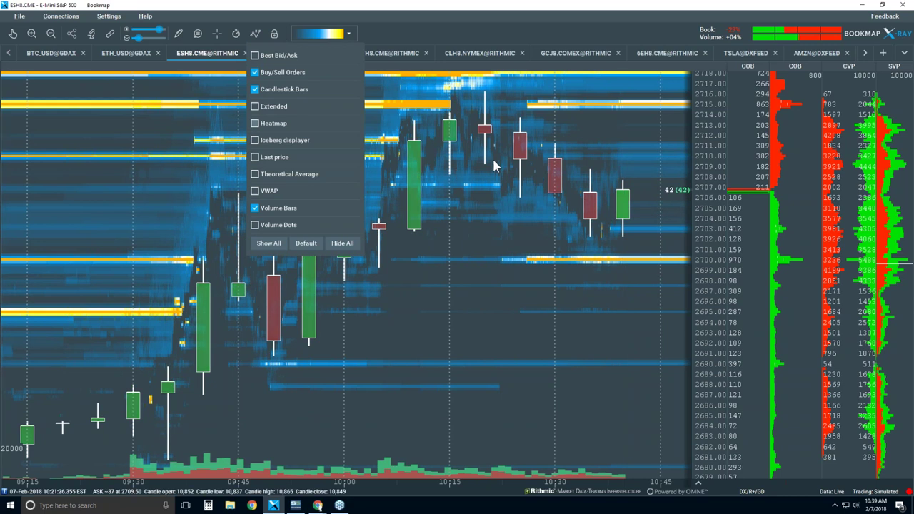
left_click(491, 161)
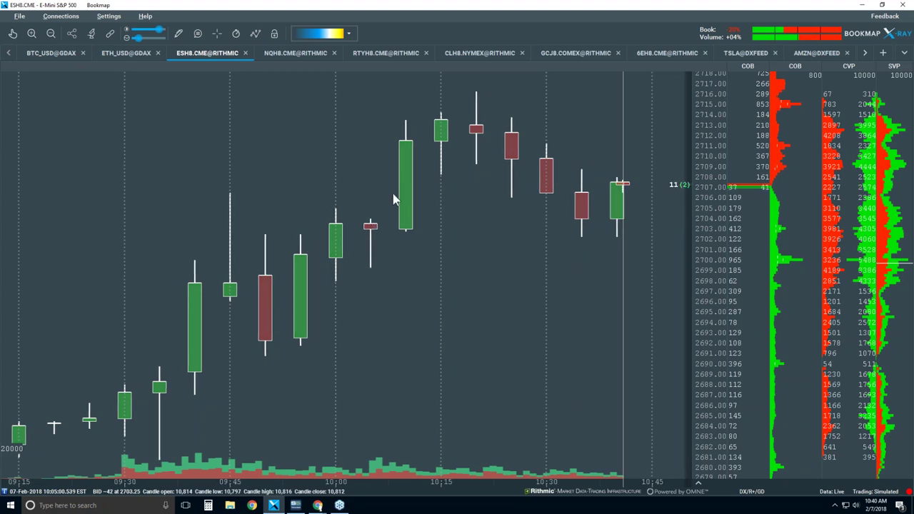
Step: Show the Best Bid/Ask lines again together with the candlesticks
left_click(255, 36)
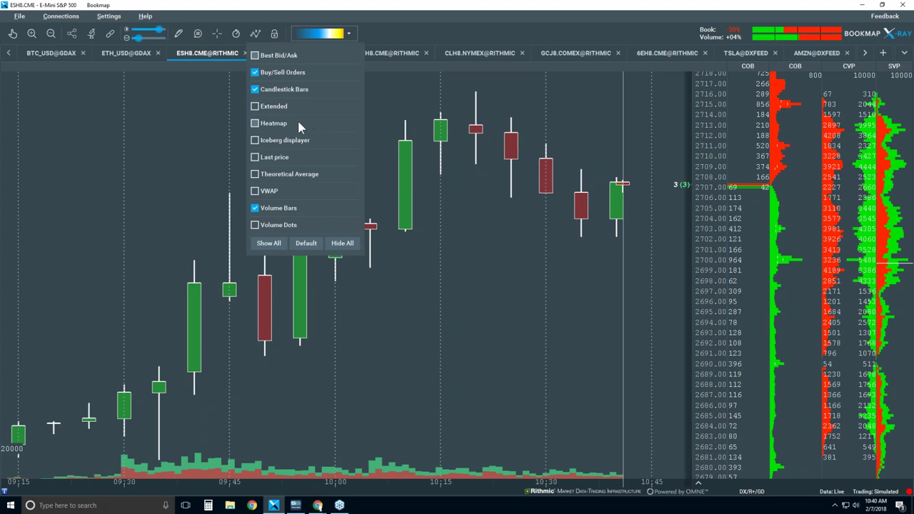
left_click(257, 57)
left_click(419, 92)
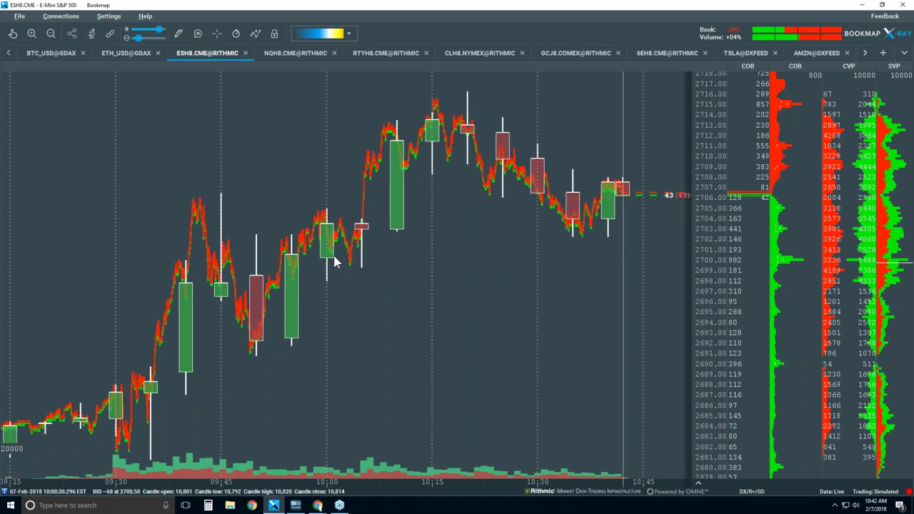
Step: Turn Volume Dots back on over the Best Bid/Ask lines and candlesticks
left_click(259, 34)
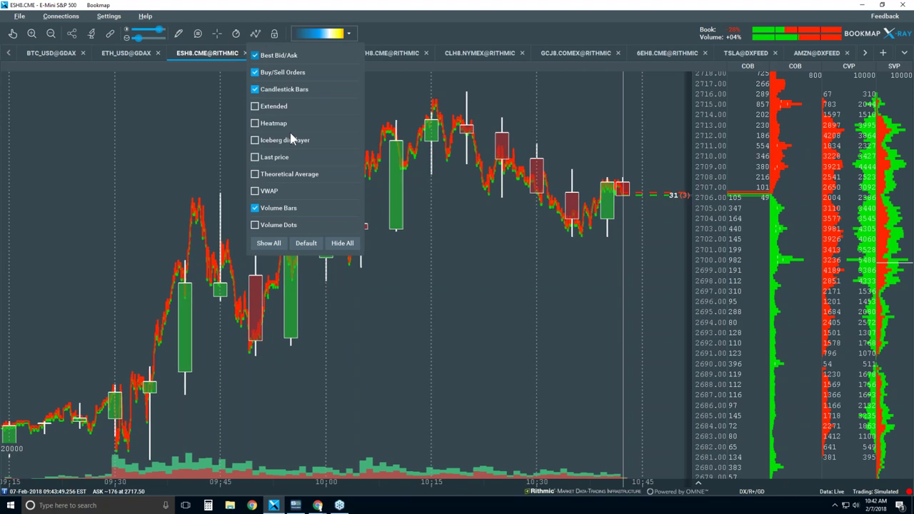
left_click(255, 224)
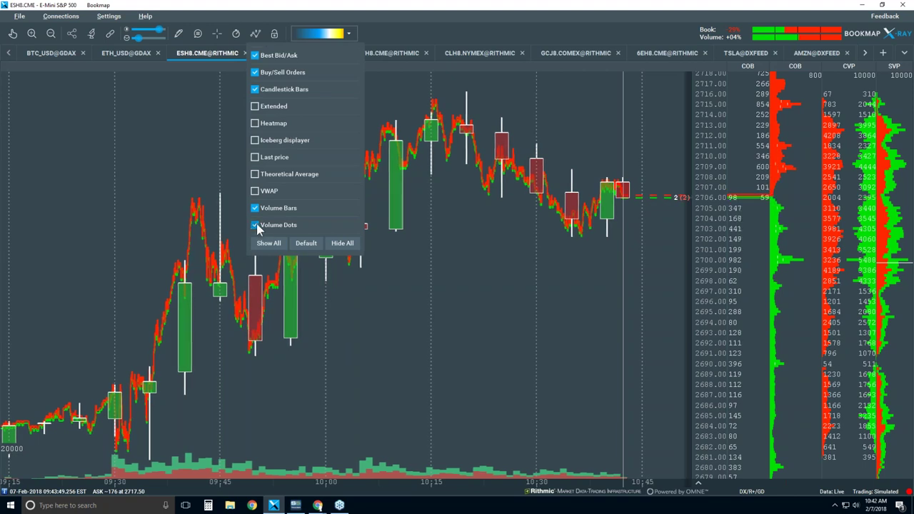
left_click(371, 286)
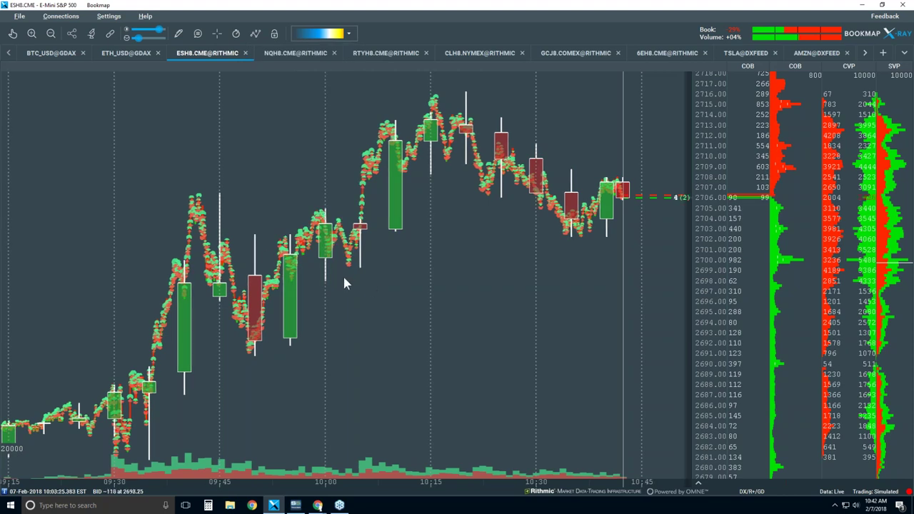
Step: Draw a horizontal line across the chart at about 2697.25, near the 09:45 candle's body, and set the drawing mode back to None
left_click(12, 33)
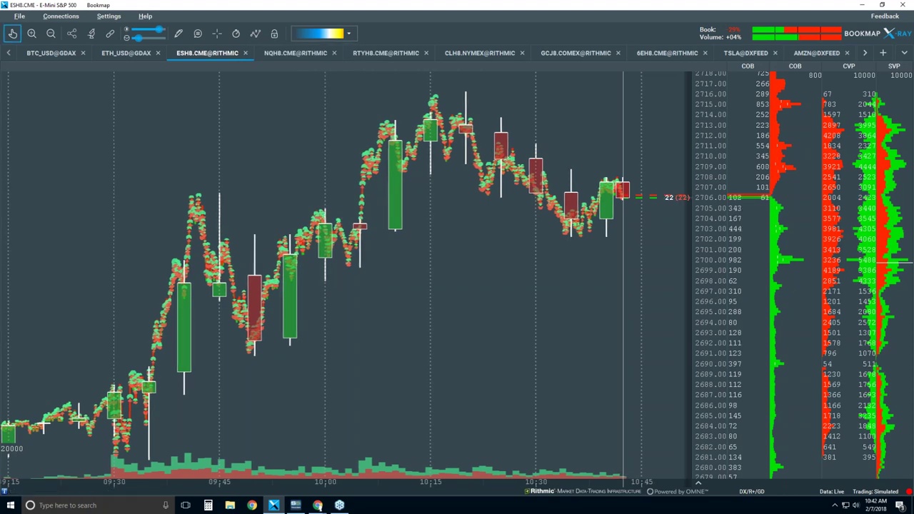
scroll(291, 238, "up", 5)
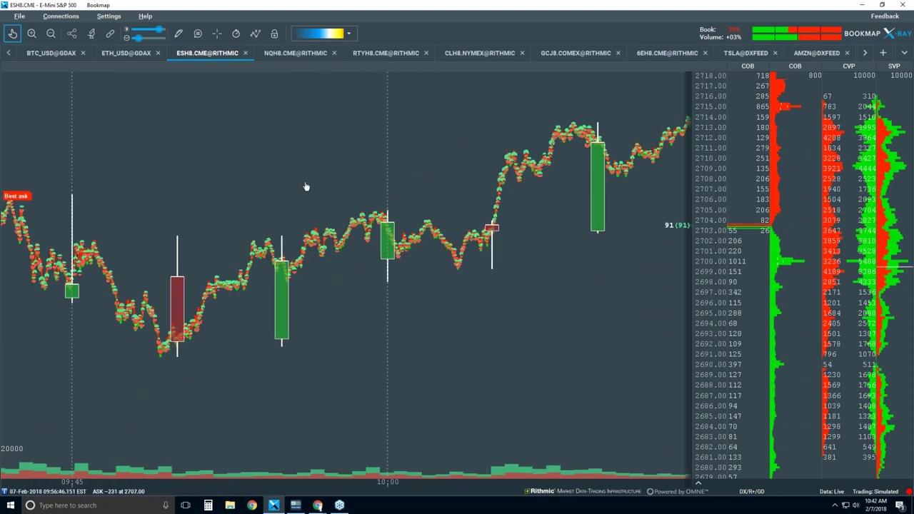
left_click_drag(312, 185, 336, 185)
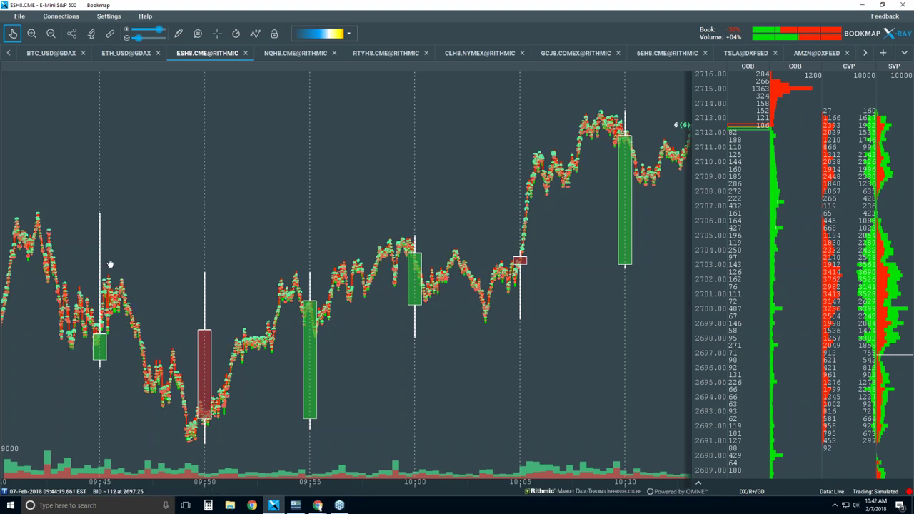
left_click(178, 33)
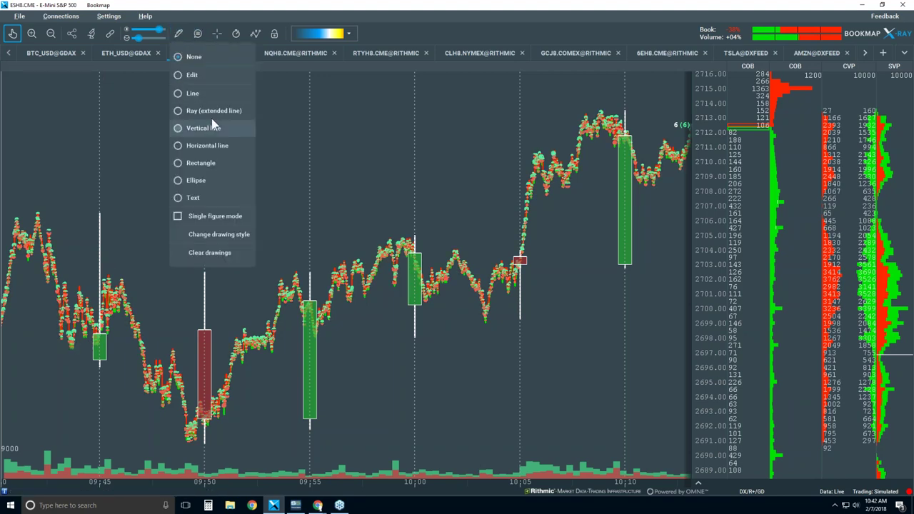
left_click(209, 144)
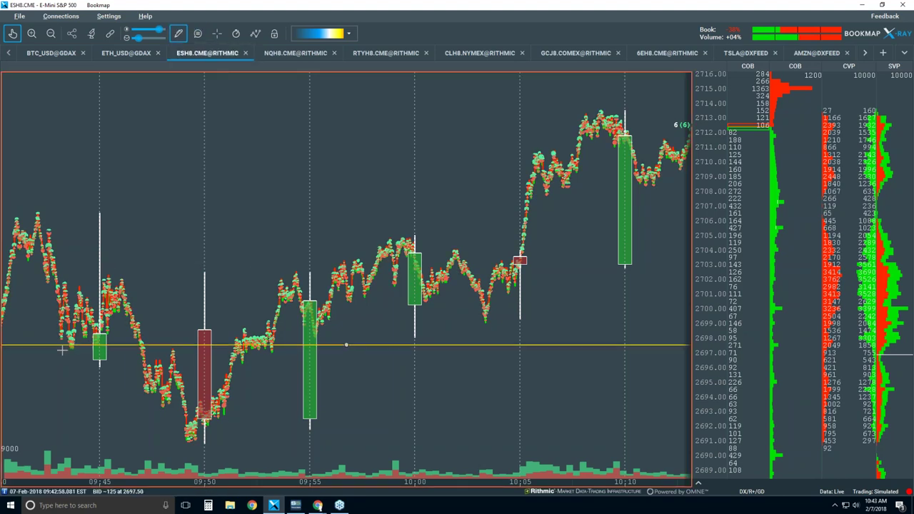
left_click(168, 350)
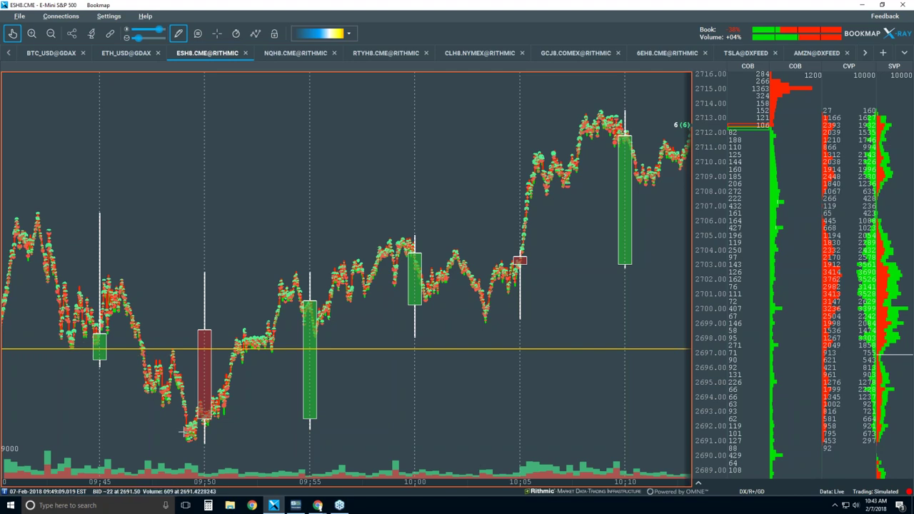
left_click(178, 33)
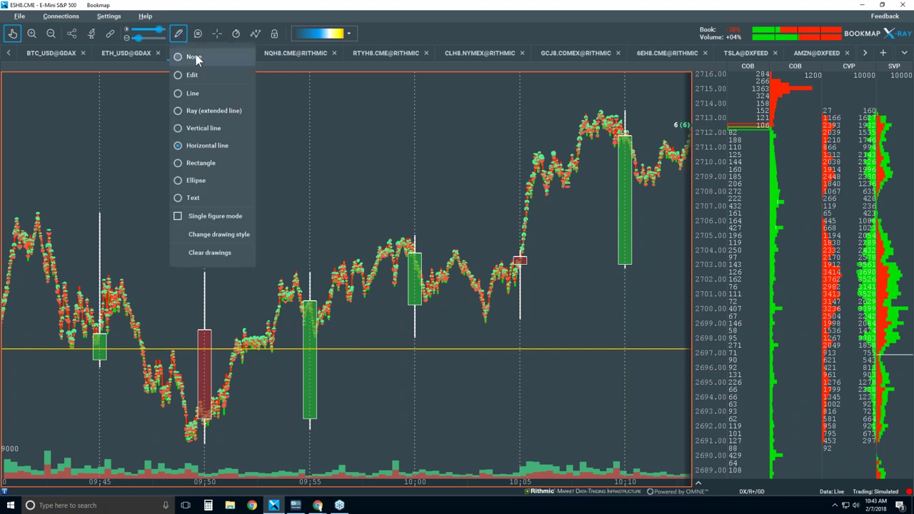
left_click(194, 57)
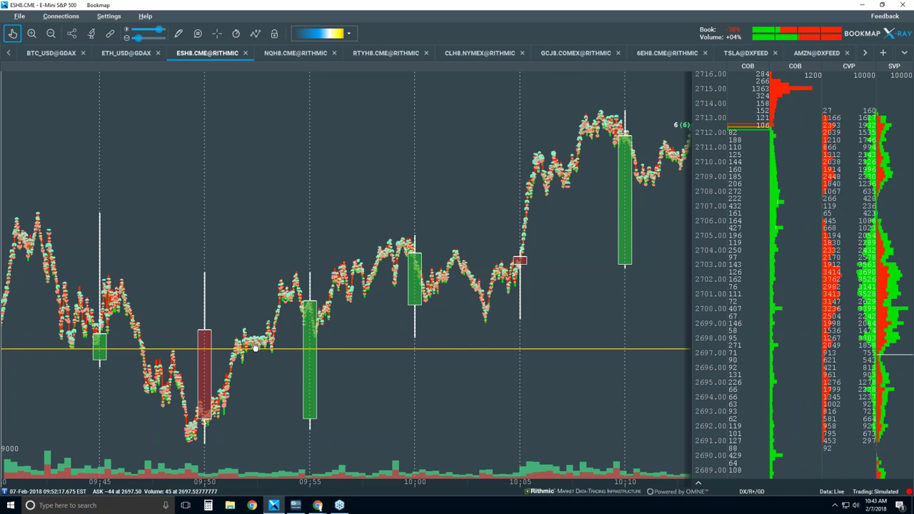
Step: Clear all drawings from the ESH8 instrument
scroll(264, 349, "up", 5)
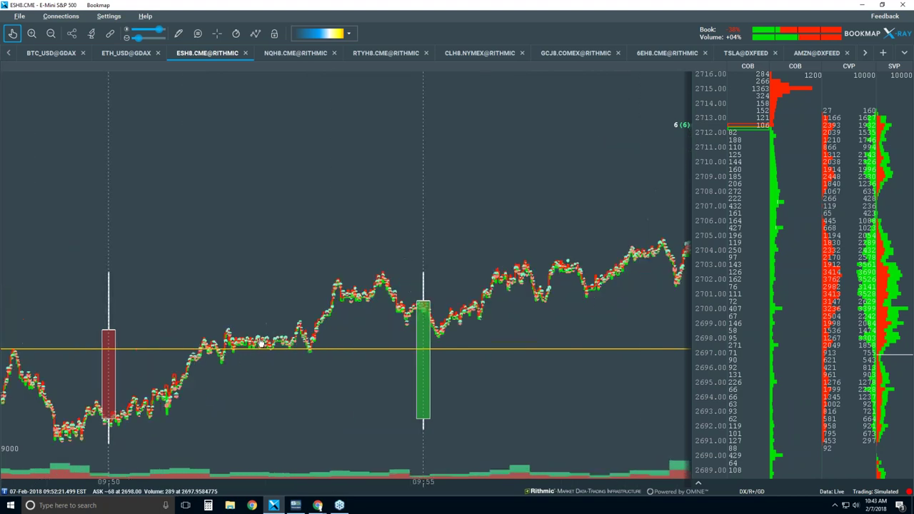
scroll(275, 330, "up", 4)
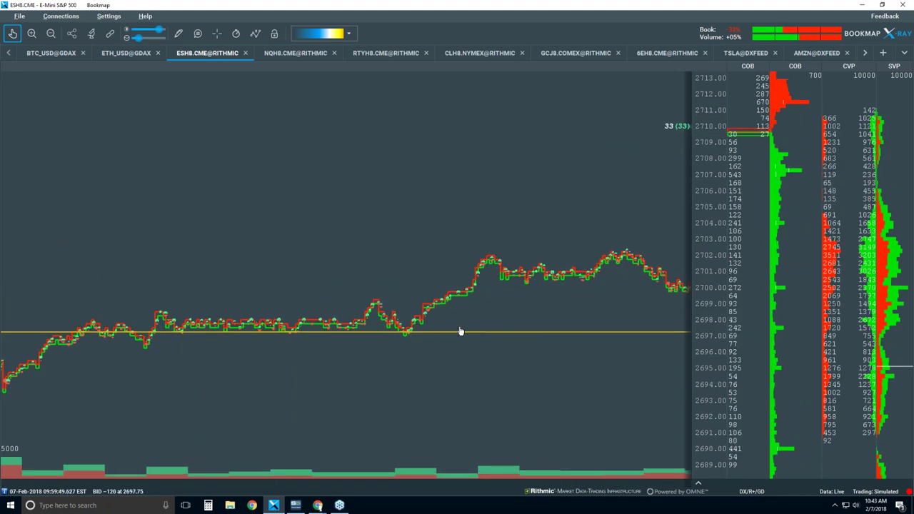
scroll(717, 349, "up", 3)
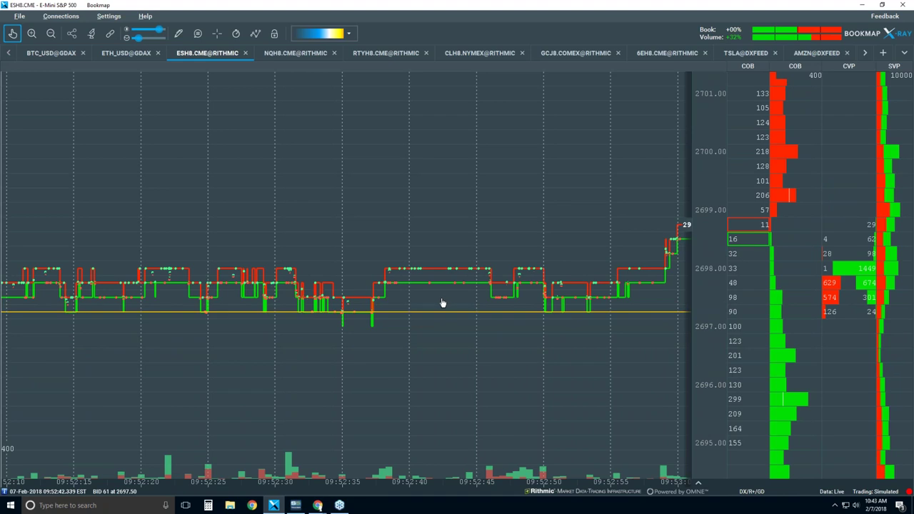
left_click(180, 33)
left_click(214, 254)
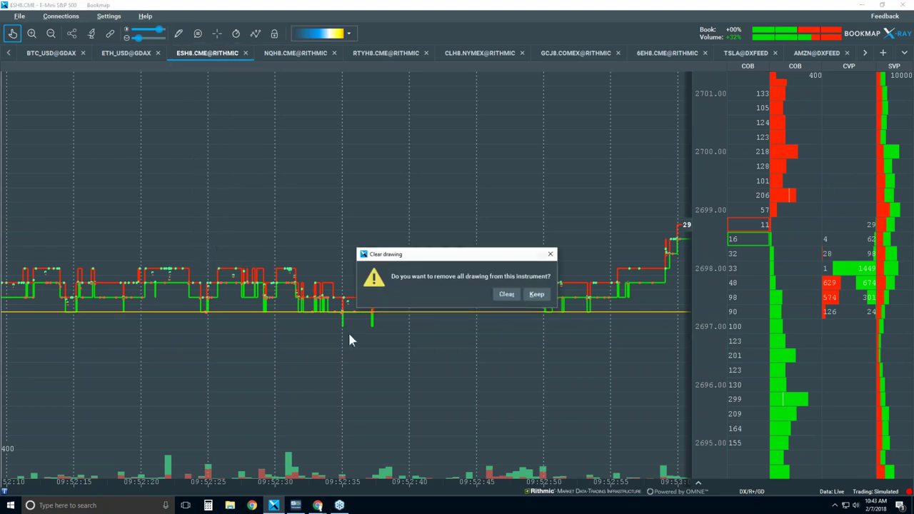
left_click(508, 296)
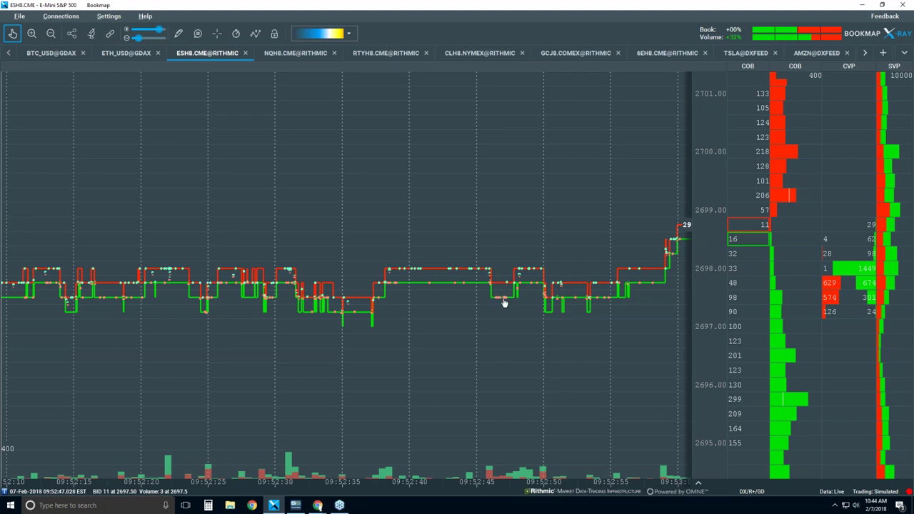
Step: Examine the individual trades and best bid/ask changes around 09:52:31 down to the sub-millisecond time scale
scroll(291, 275, "up", 3)
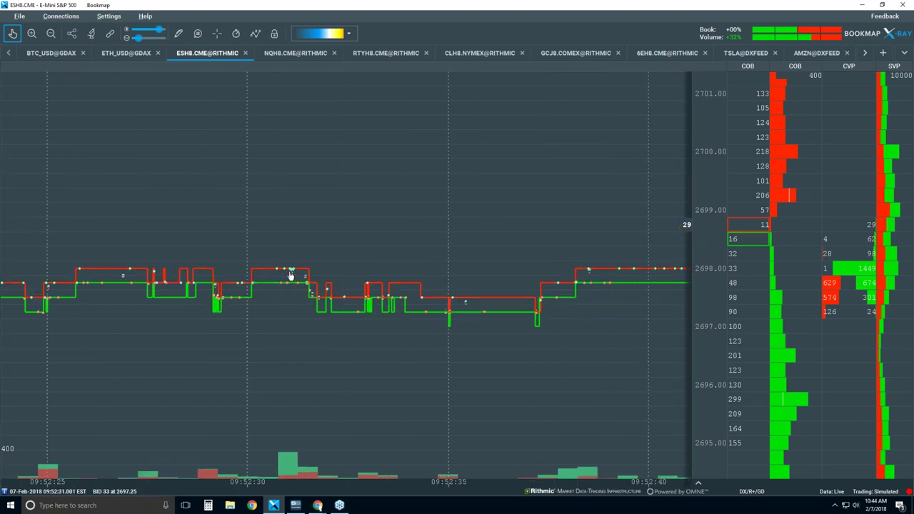
scroll(291, 275, "up", 5)
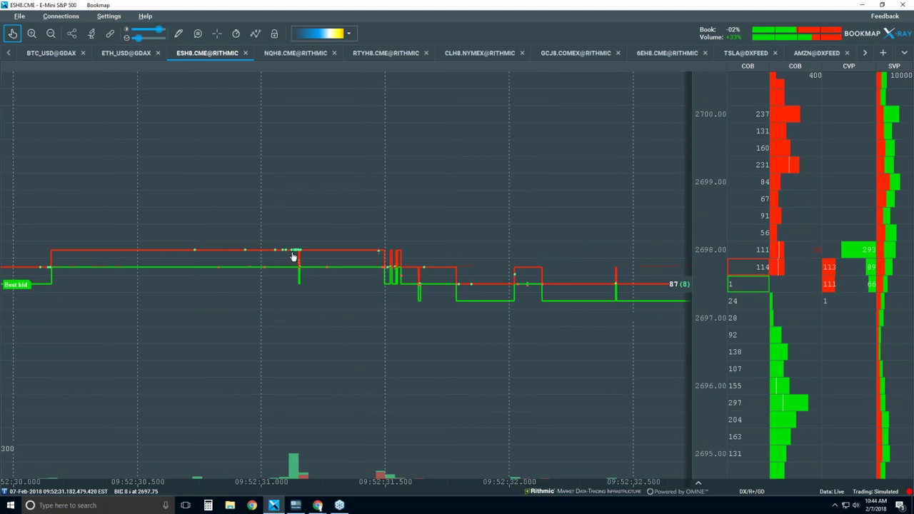
scroll(292, 259, "up", 5)
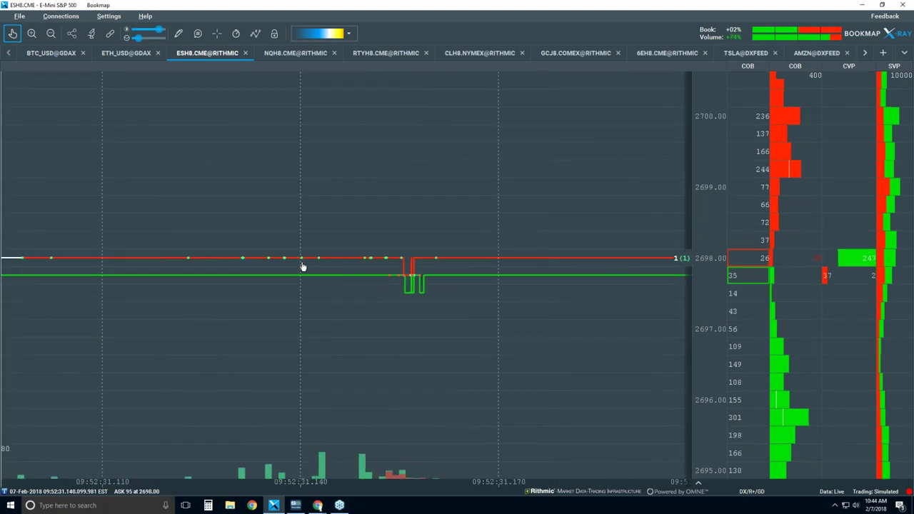
scroll(397, 264, "up", 5)
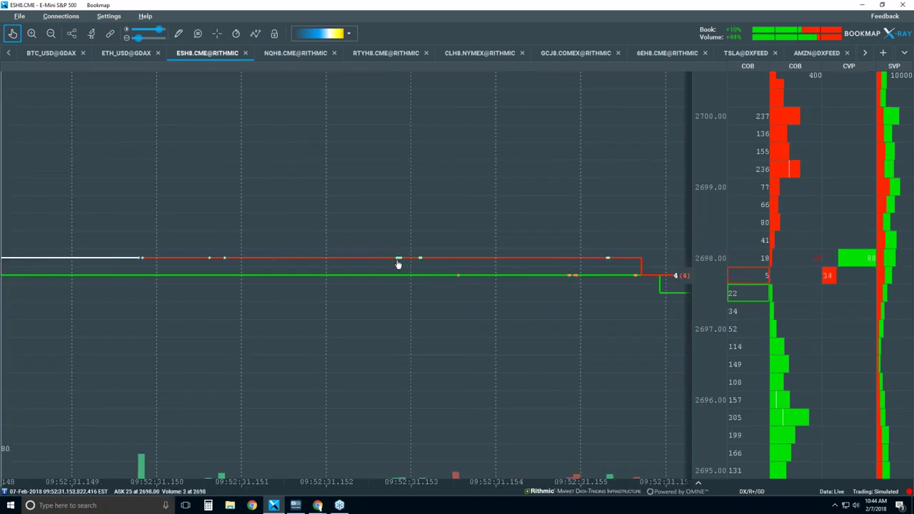
scroll(397, 264, "up", 3)
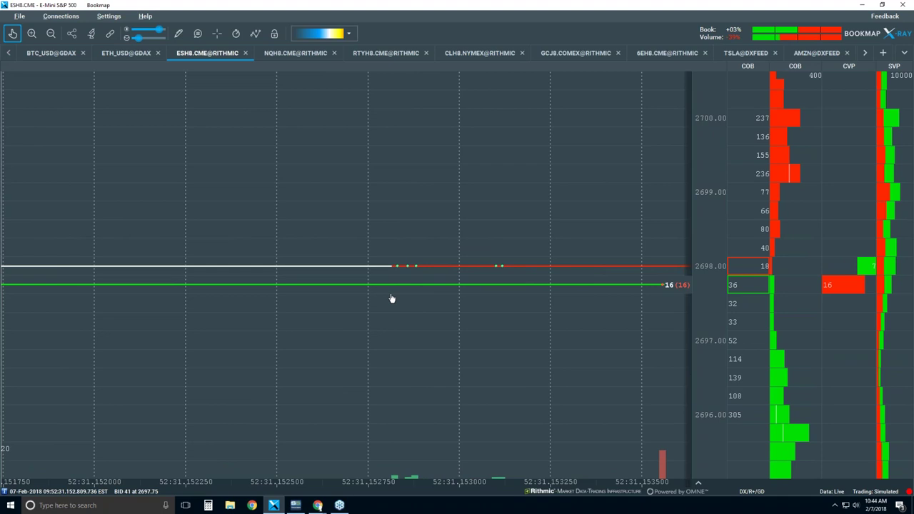
scroll(392, 298, "down", 2)
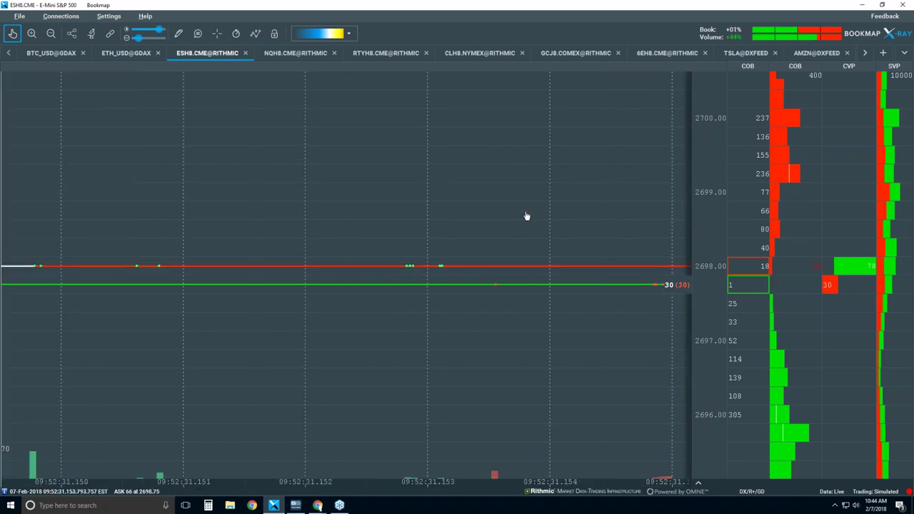
scroll(511, 223, "down", 2)
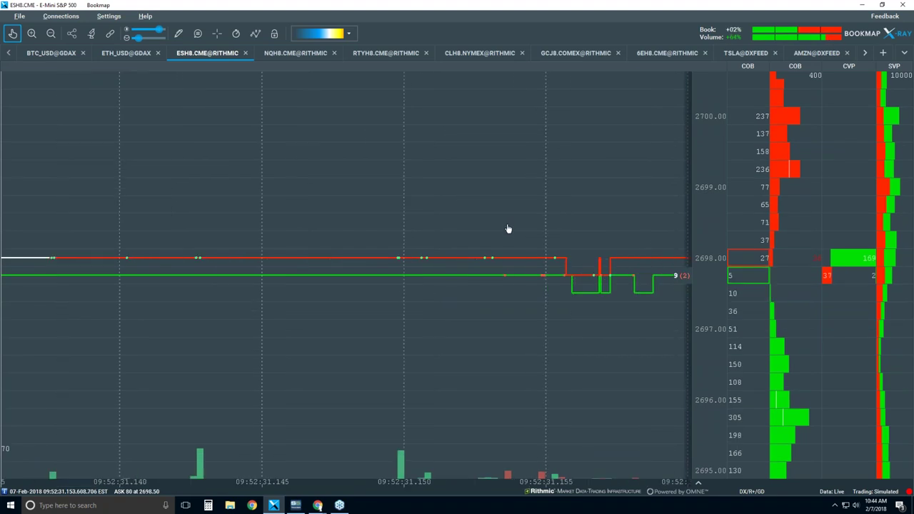
scroll(506, 231, "down", 3)
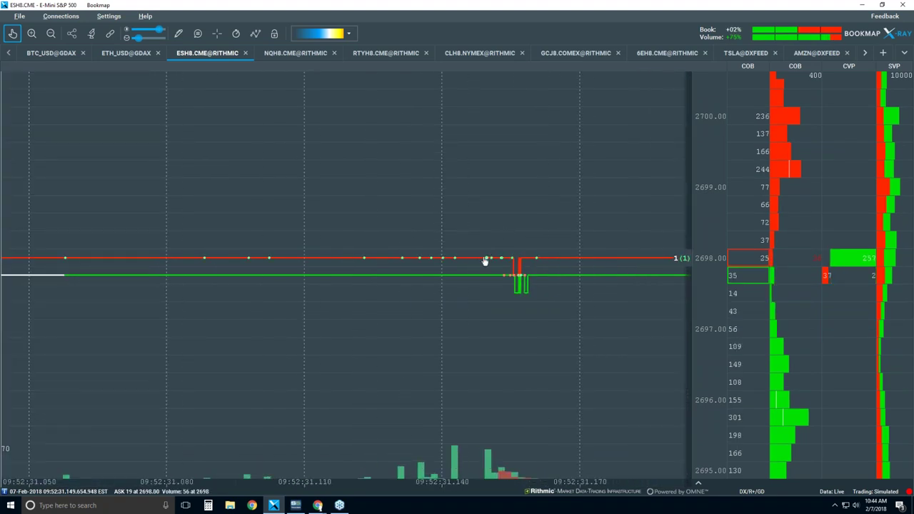
Step: Reduce the size of the volume dots on the ESH8 chart across the 09:47 to 09:54 trades
scroll(436, 279, "down", 2)
scroll(436, 282, "down", 5)
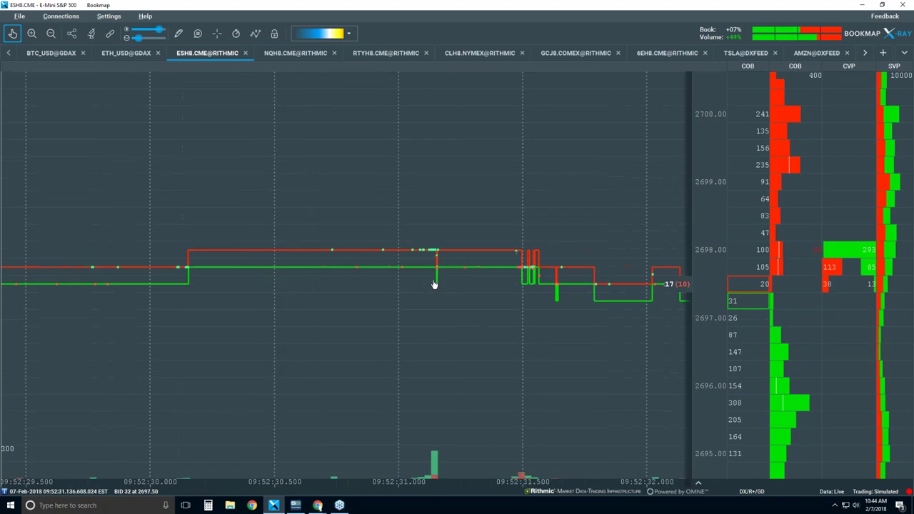
scroll(433, 284, "down", 4)
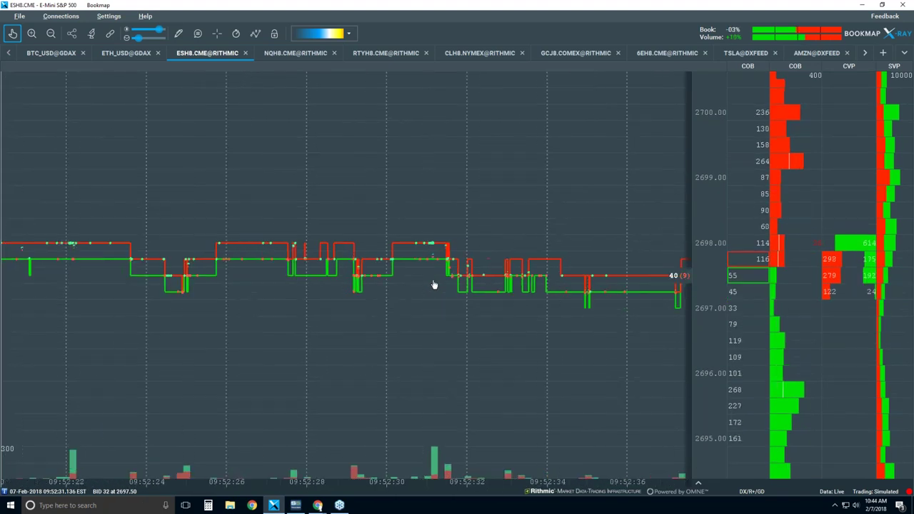
scroll(433, 284, "down", 3)
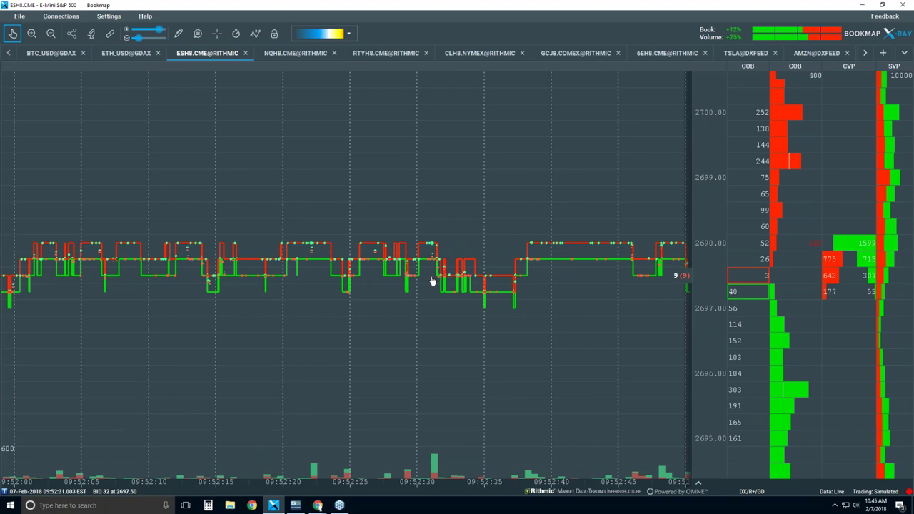
scroll(536, 306, "down", 2)
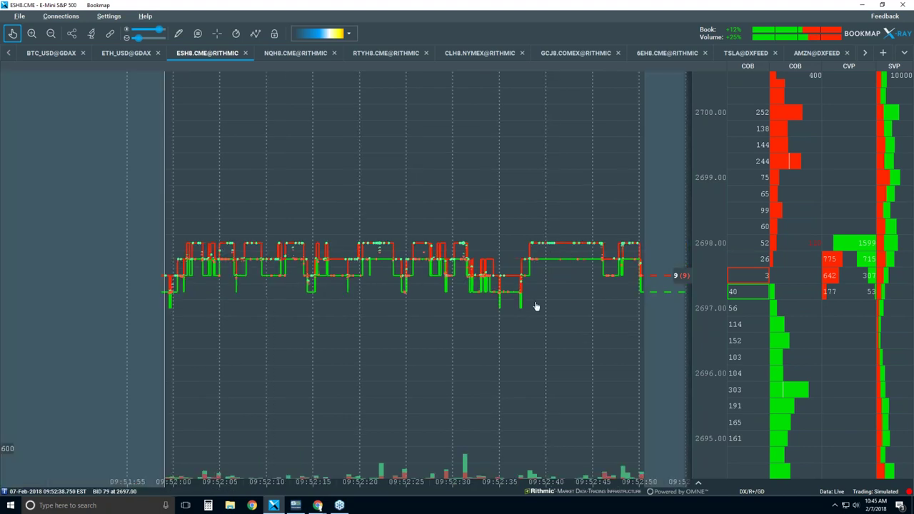
scroll(536, 306, "down", 3)
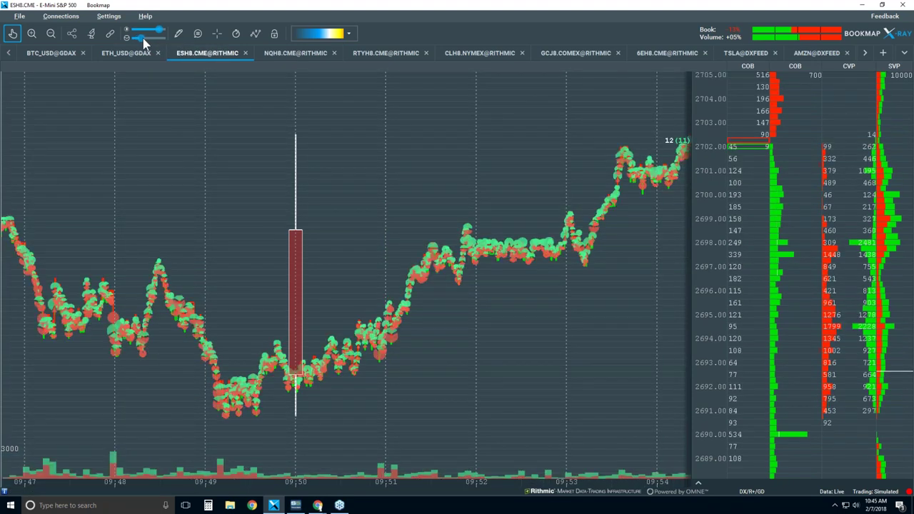
left_click_drag(142, 39, 140, 41)
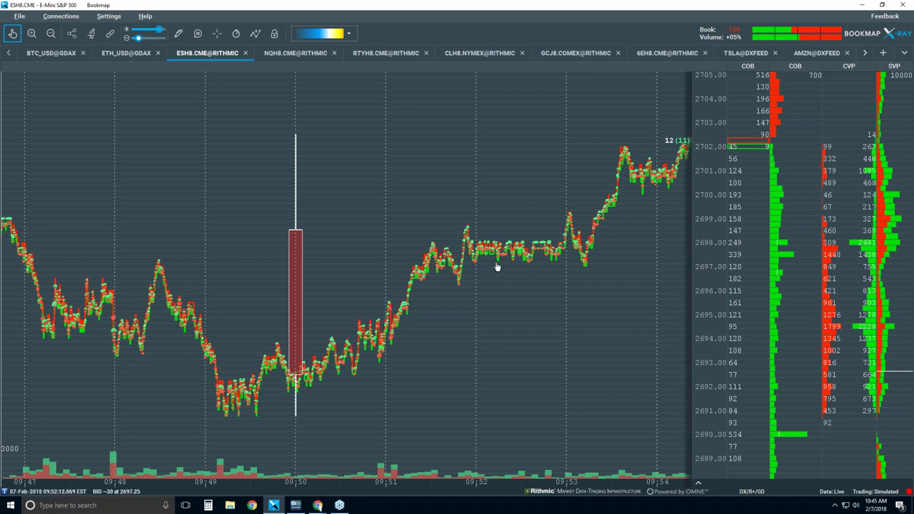
left_click(139, 39)
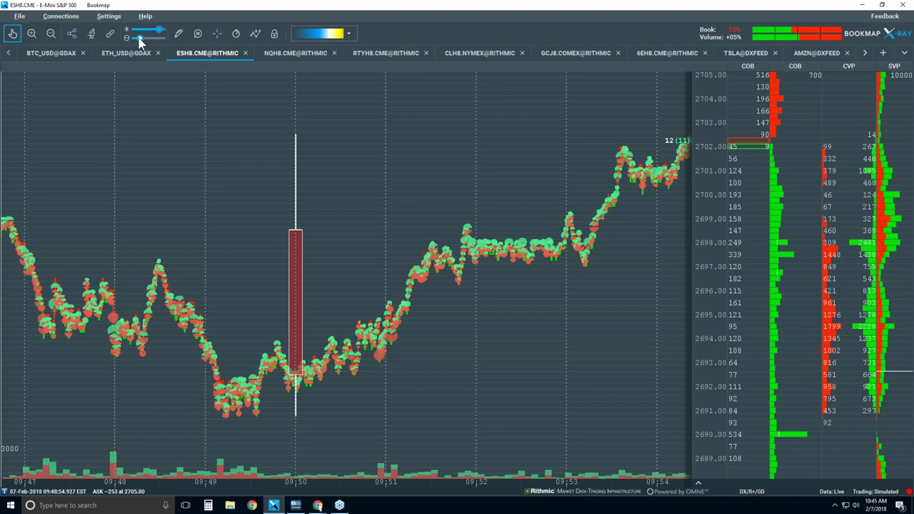
left_click(140, 40)
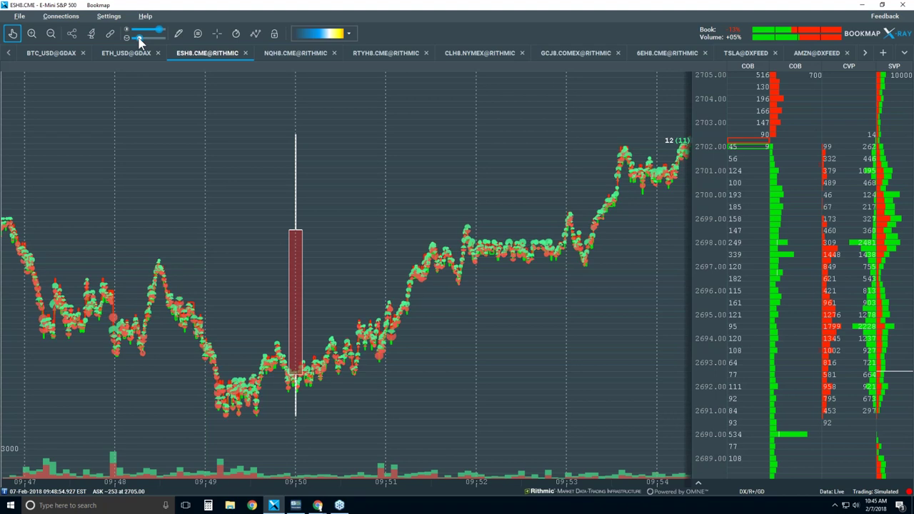
left_click(140, 39)
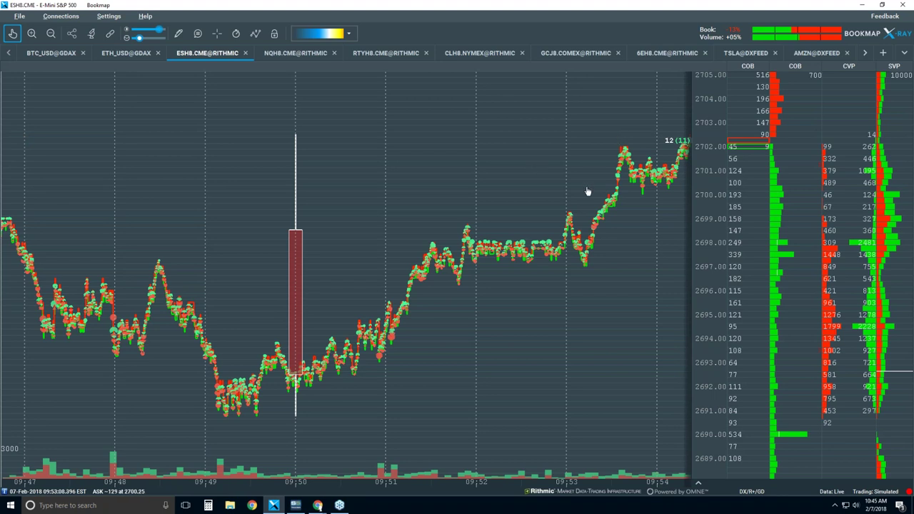
Step: Hide the Candlestick Bars on the ESH8 chart, leaving the Best Bid/Ask, volume bars and volume dots displayed
left_click_drag(531, 207, 385, 200)
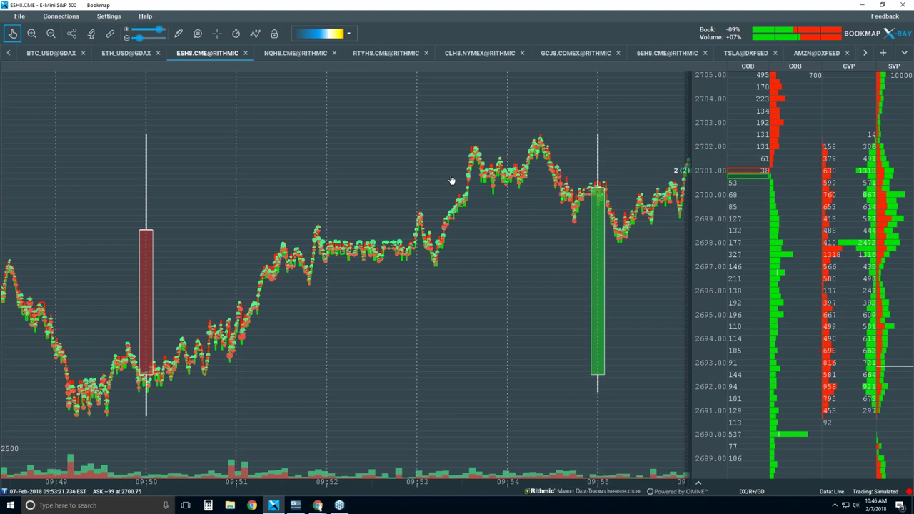
scroll(451, 179, "down", 3)
scroll(451, 183, "down", 2)
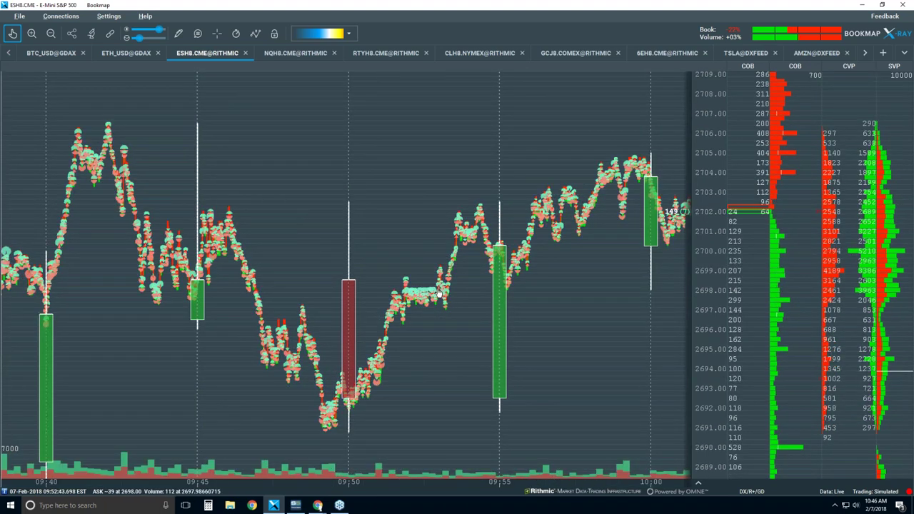
left_click(256, 33)
left_click(254, 90)
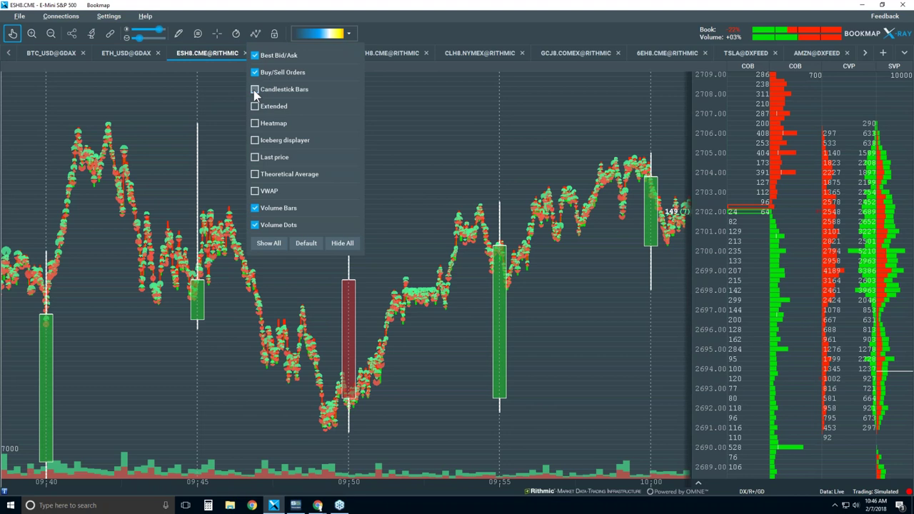
left_click(485, 294)
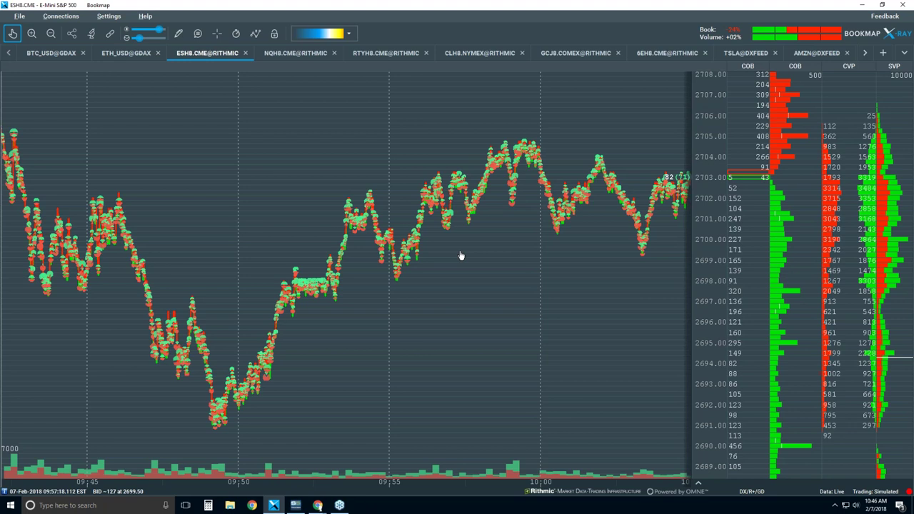
Step: Display the Heatmap of order book liquidity behind the ESH8 price chart
left_click(255, 33)
left_click(276, 125)
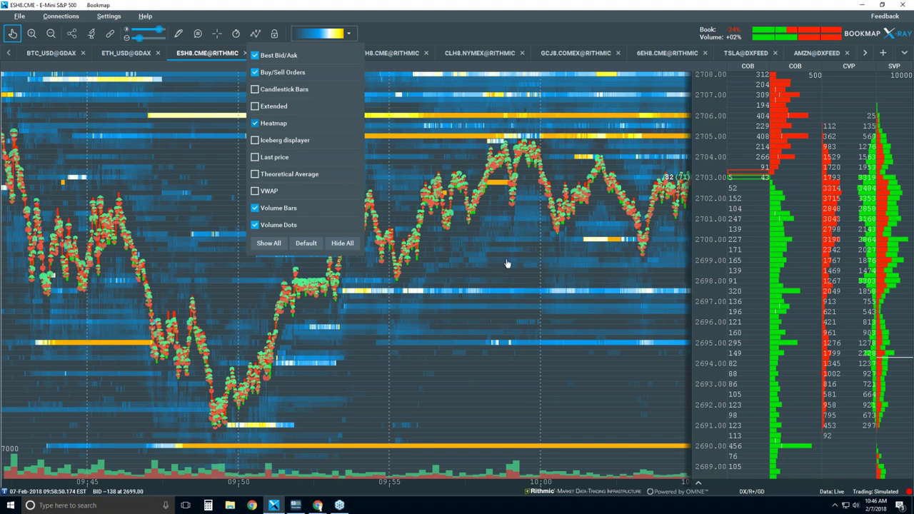
left_click(506, 263)
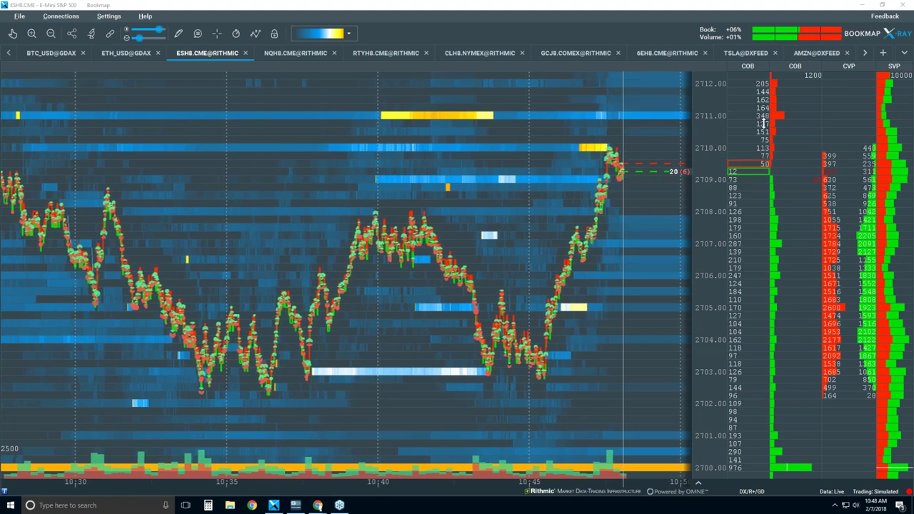
Step: Turn on the chart's data tooltips and inspect the liquidity and trades around 10:47:35 near the 2710.00 level
scroll(607, 152, "up", 5)
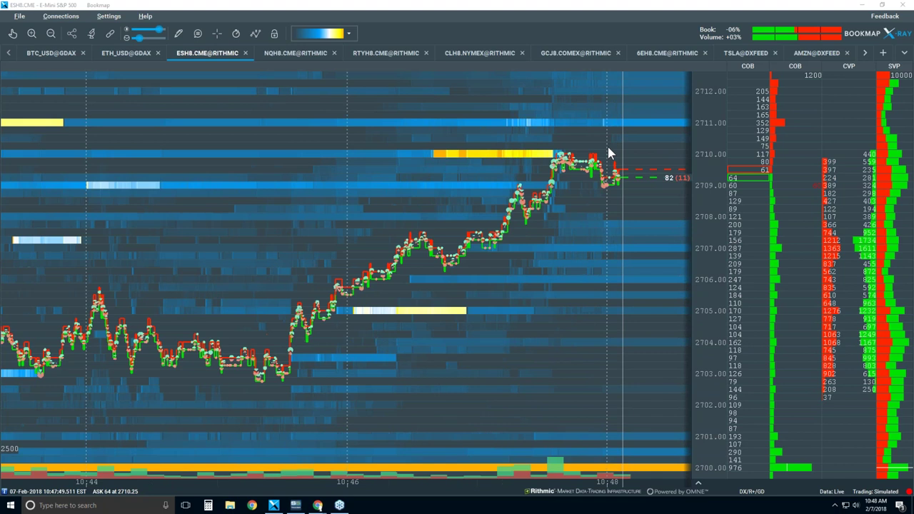
scroll(512, 175, "up", 3)
scroll(511, 181, "up", 2)
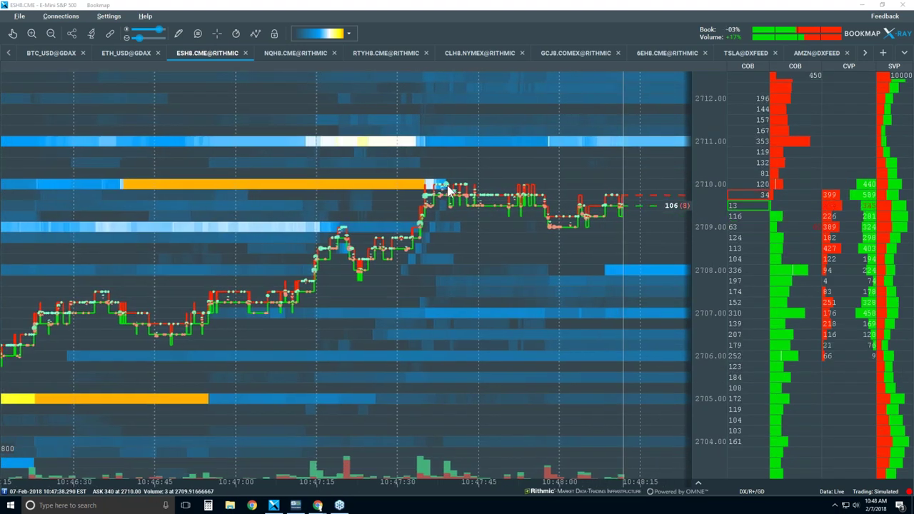
left_click(12, 36)
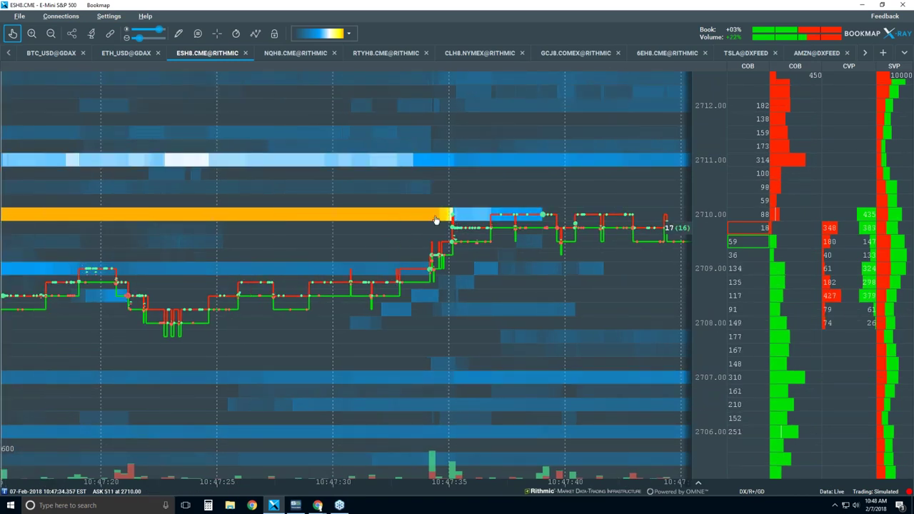
left_click_drag(454, 219, 484, 205)
scroll(483, 205, "up", 2)
scroll(485, 208, "up", 2)
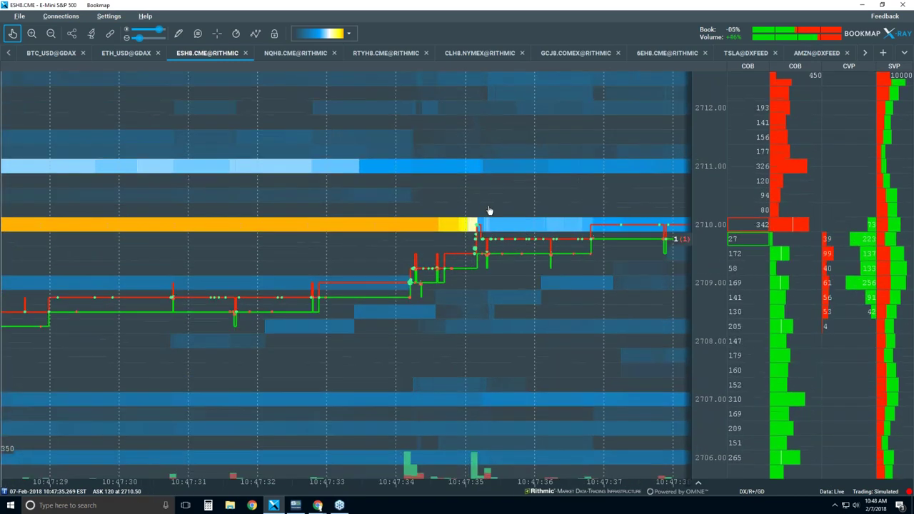
left_click(198, 33)
mouse_move(410, 283)
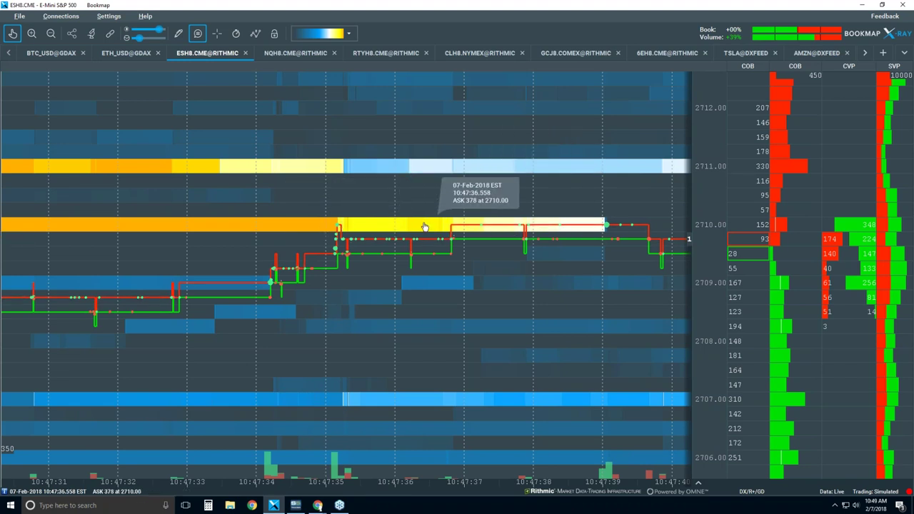
Step: Examine how the heatmap's liquidity bands between 2708.00 and 2711.00 change as price moves from 10:46 to 10:49
scroll(499, 229, "down", 5)
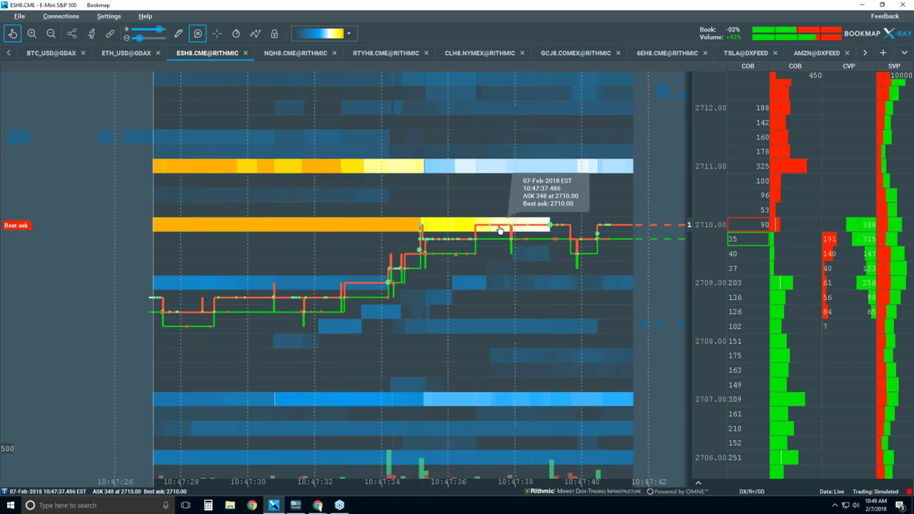
scroll(493, 182, "down", 4)
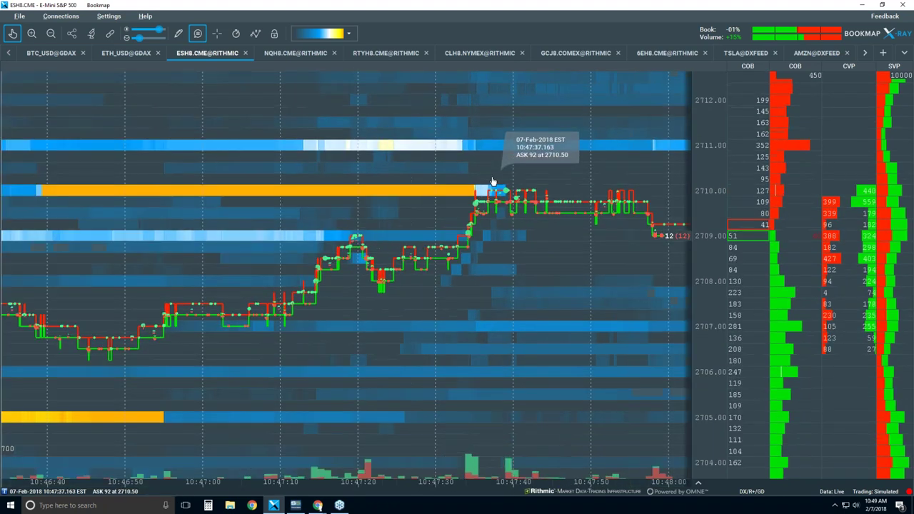
scroll(491, 191, "down", 3)
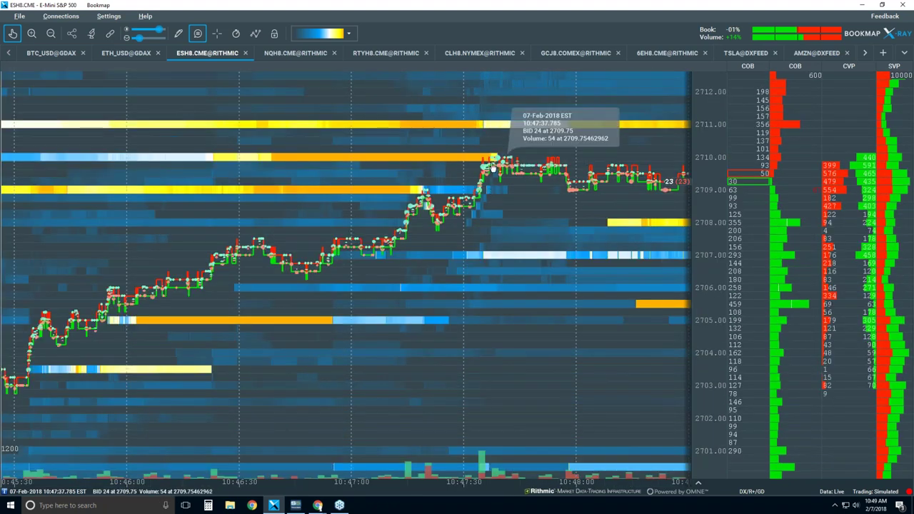
scroll(492, 166, "down", 2)
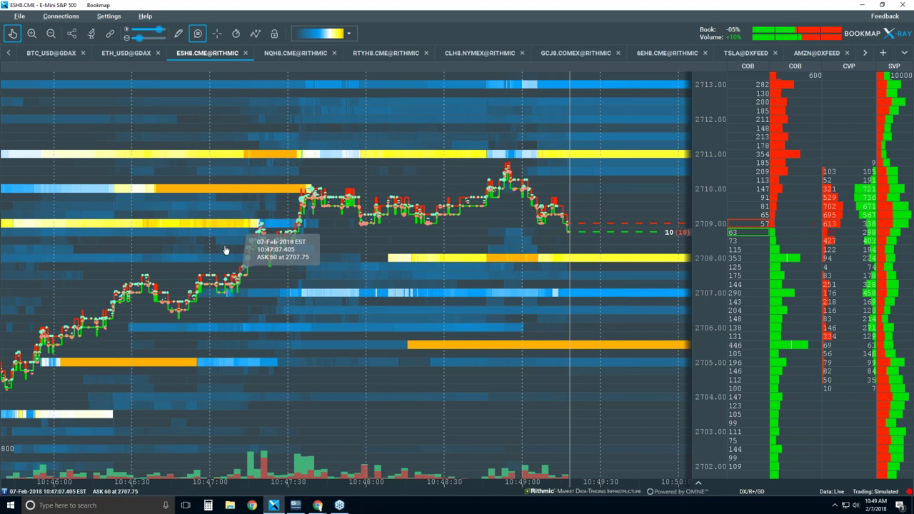
scroll(243, 243, "up", 5)
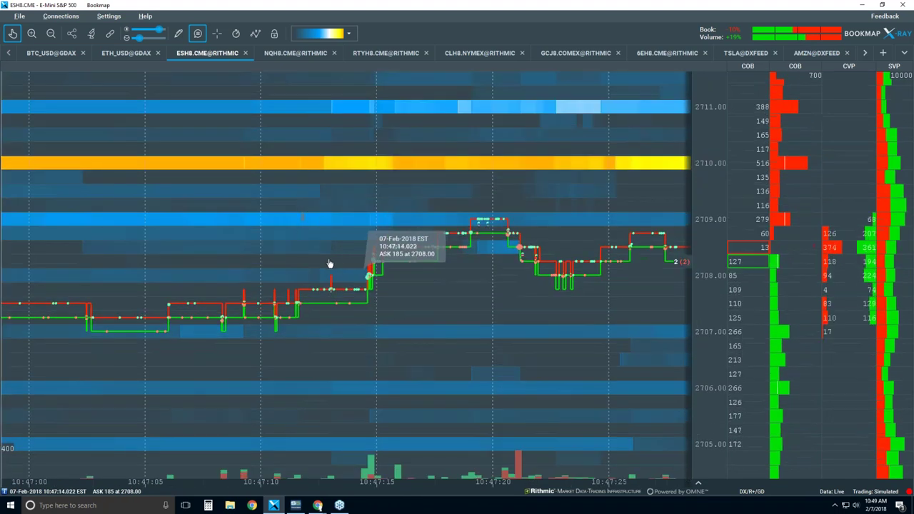
scroll(378, 253, "down", 5)
scroll(322, 252, "down", 4)
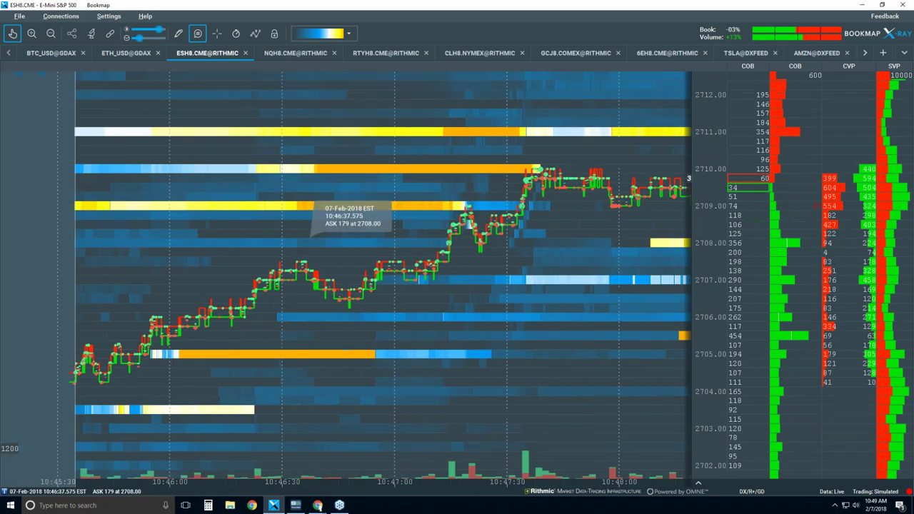
Step: Examine the ask liquidity at 2705.00 around 10:45:34, and the larger heatmap levels between 2700.00 and 2718.00 from 10:00 to 10:50
scroll(182, 348, "up", 4)
scroll(471, 321, "down", 3)
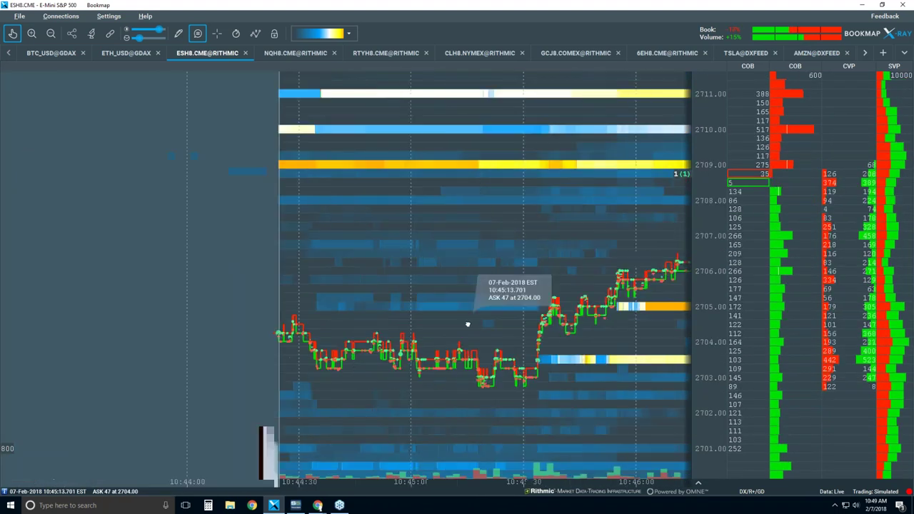
scroll(524, 285, "up", 8)
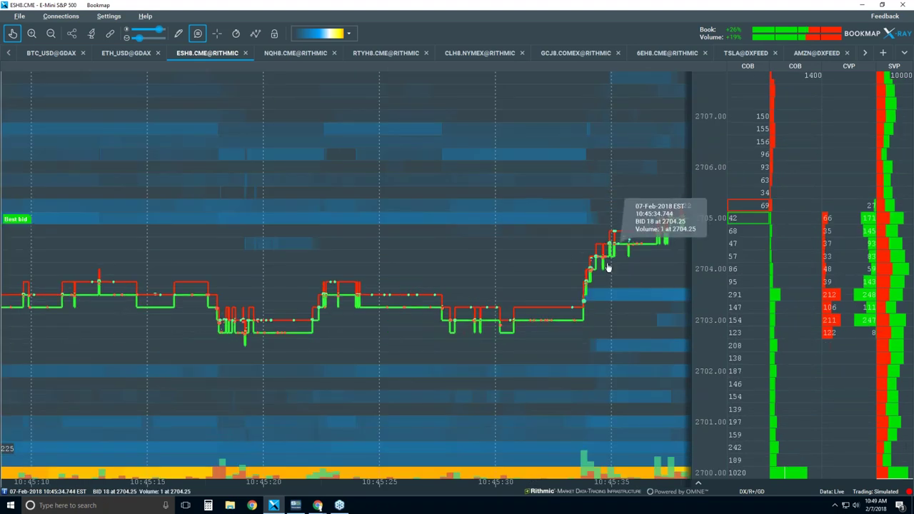
scroll(593, 227, "up", 3)
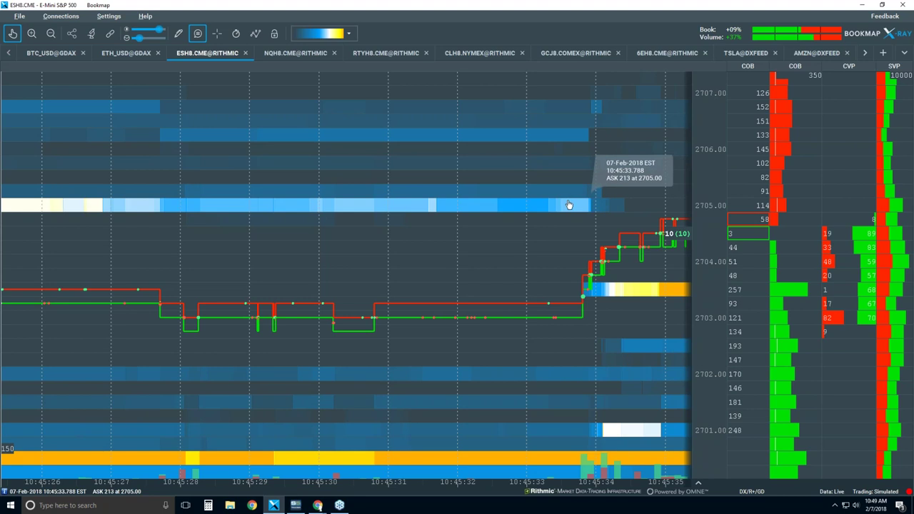
scroll(585, 223, "down", 2)
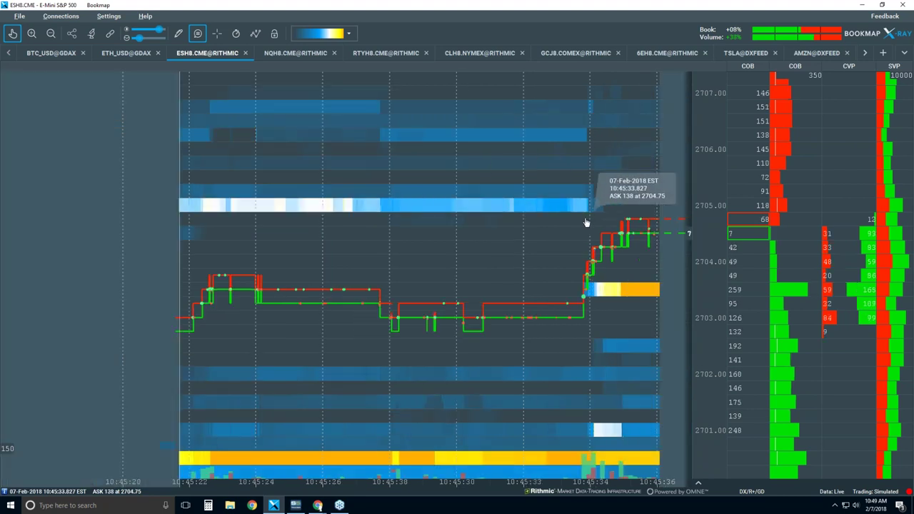
scroll(582, 227, "down", 2)
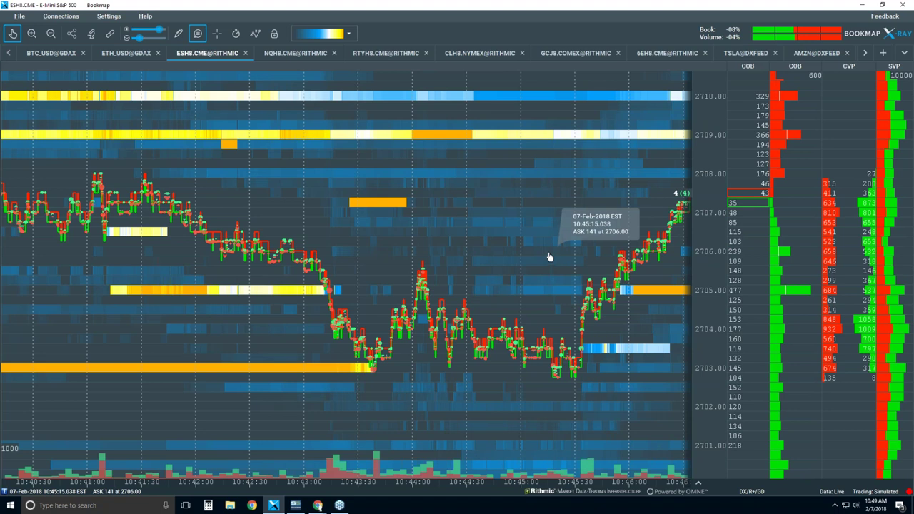
scroll(550, 255, "down", 2)
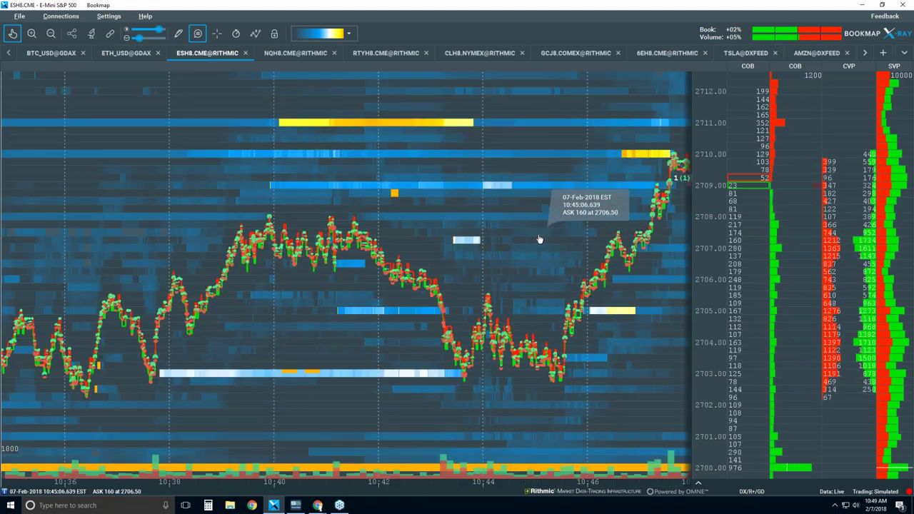
scroll(539, 239, "down", 3)
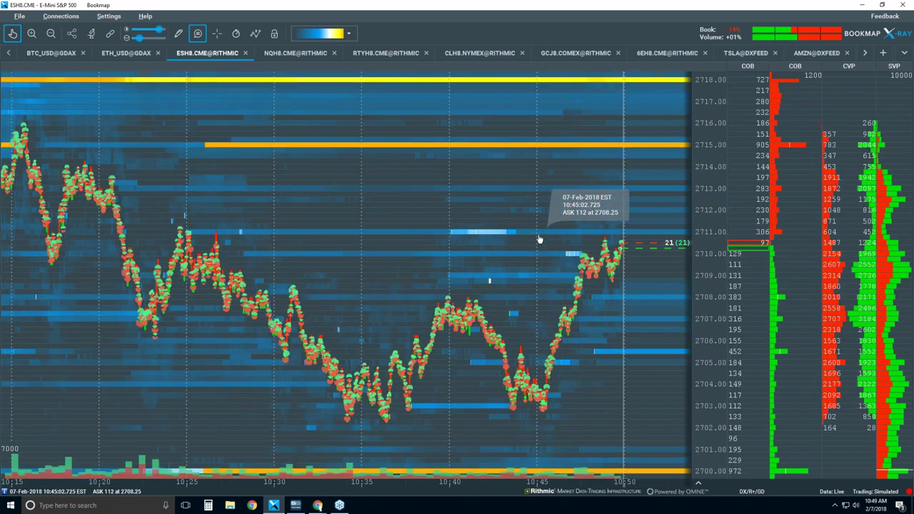
scroll(540, 238, "down", 2)
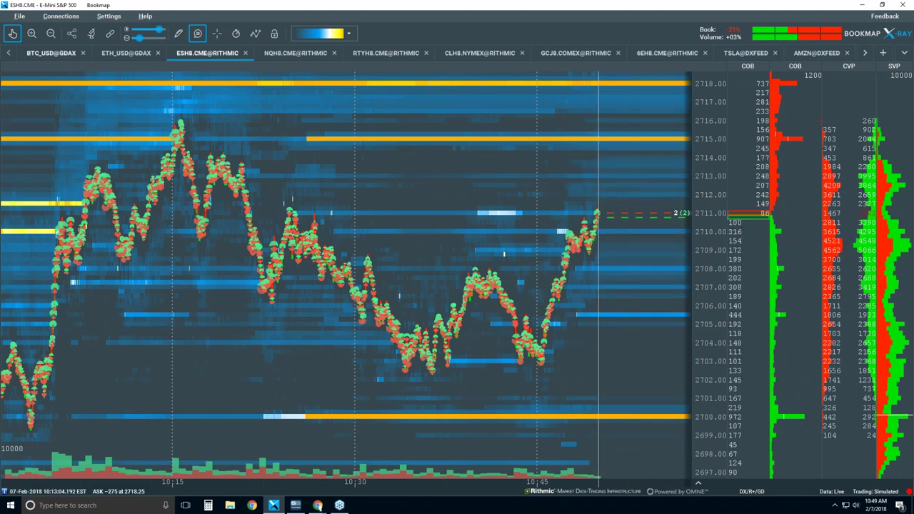
left_click_drag(246, 132, 262, 127)
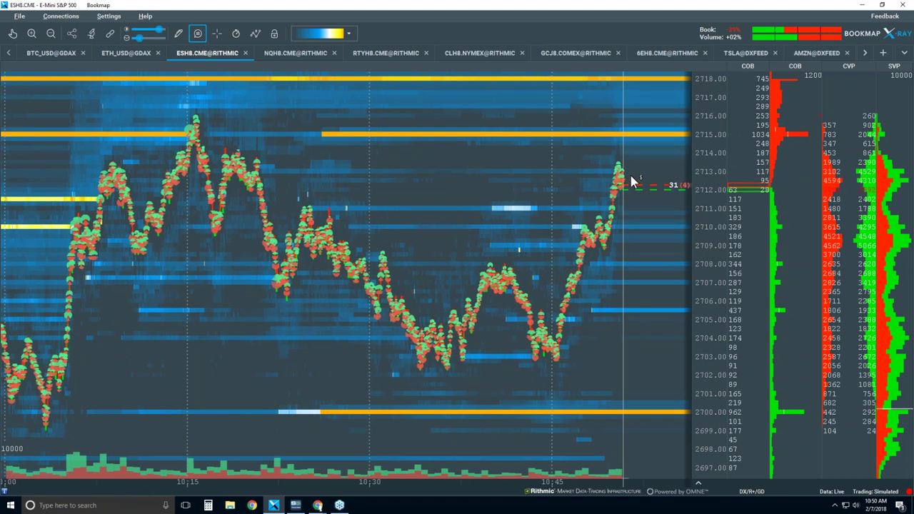
Step: Show the ESH8 heatmap back to 09:15 and examine the large liquidity levels at 2715.00, 2718.00 and 2700.00
mouse_move(570, 137)
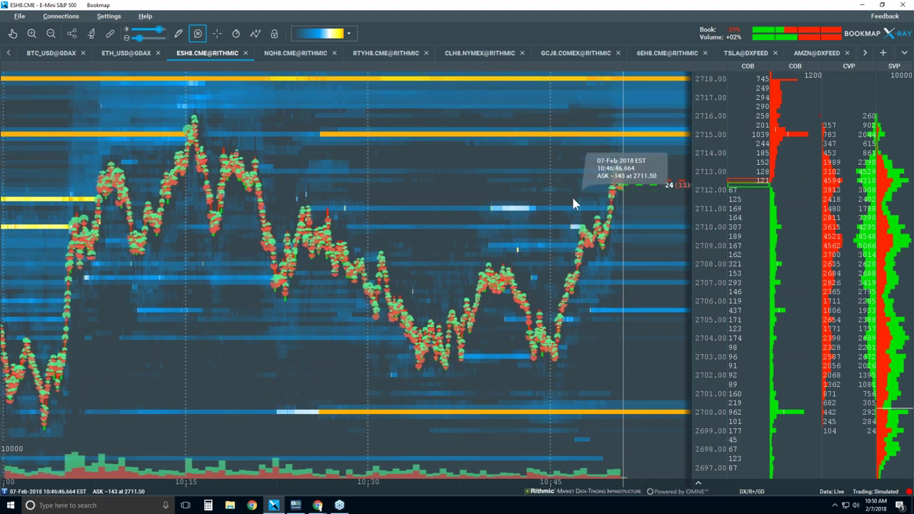
scroll(572, 200, "down", 2)
scroll(572, 204, "down", 1)
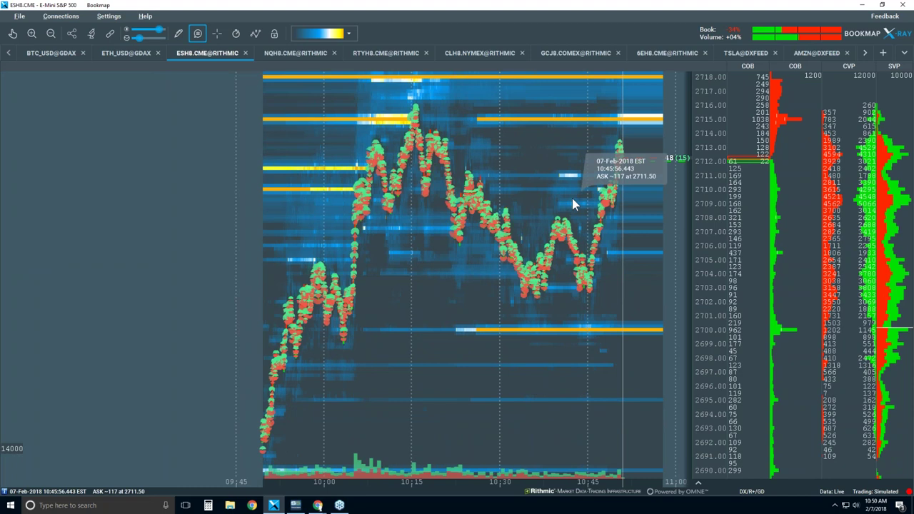
scroll(572, 203, "down", 1)
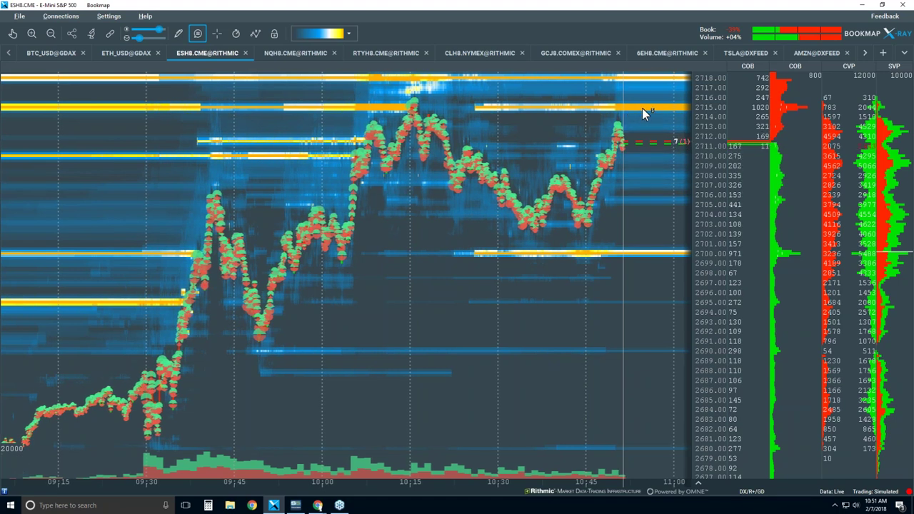
mouse_move(642, 107)
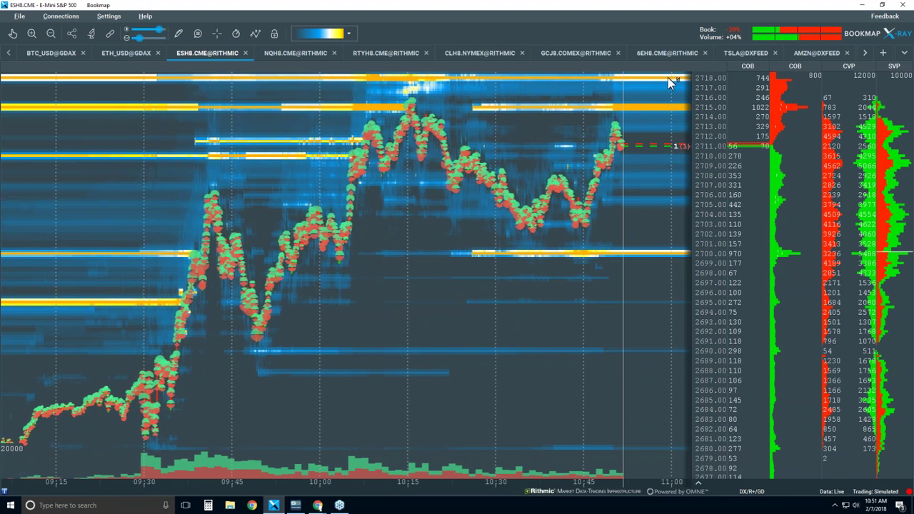
Step: Examine the ask liquidity near 2715.00 more closely as price rises toward it around 10:50, with the chart starting between 10:15 and 10:20
scroll(608, 105, "up", 2)
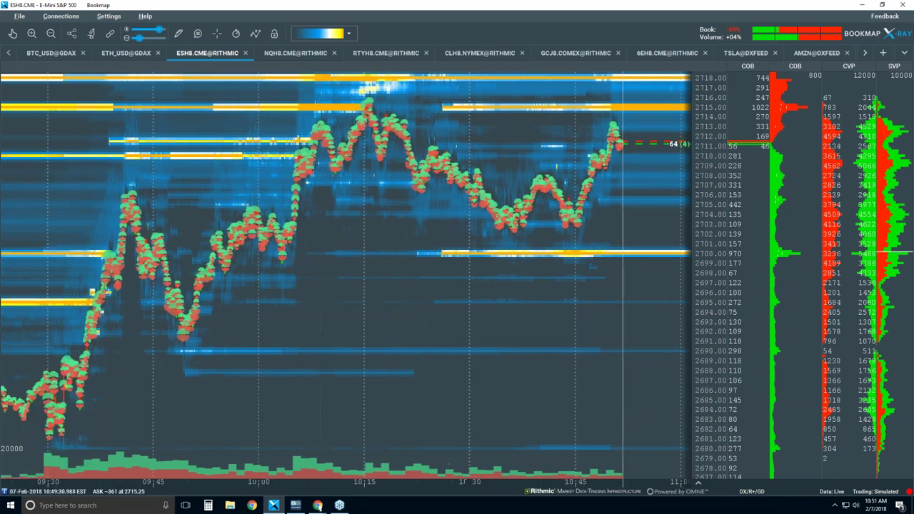
scroll(596, 117, "up", 2)
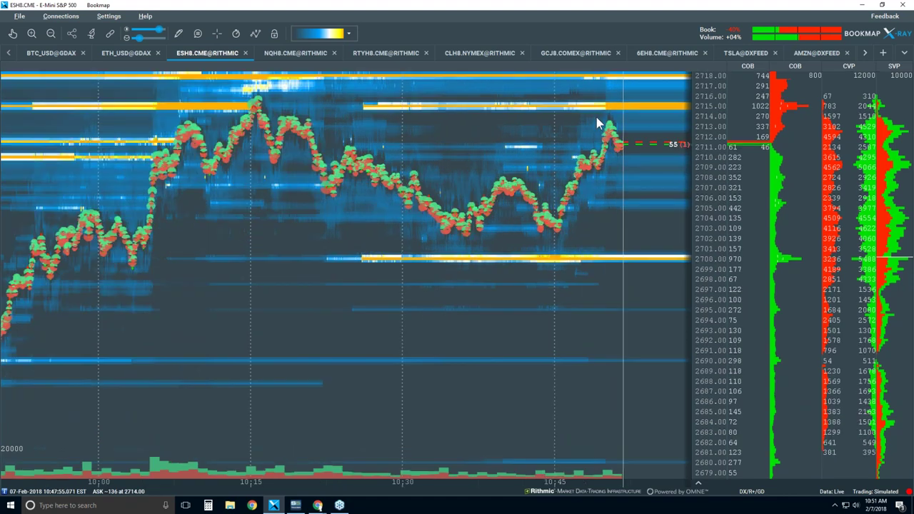
scroll(560, 147, "up", 2)
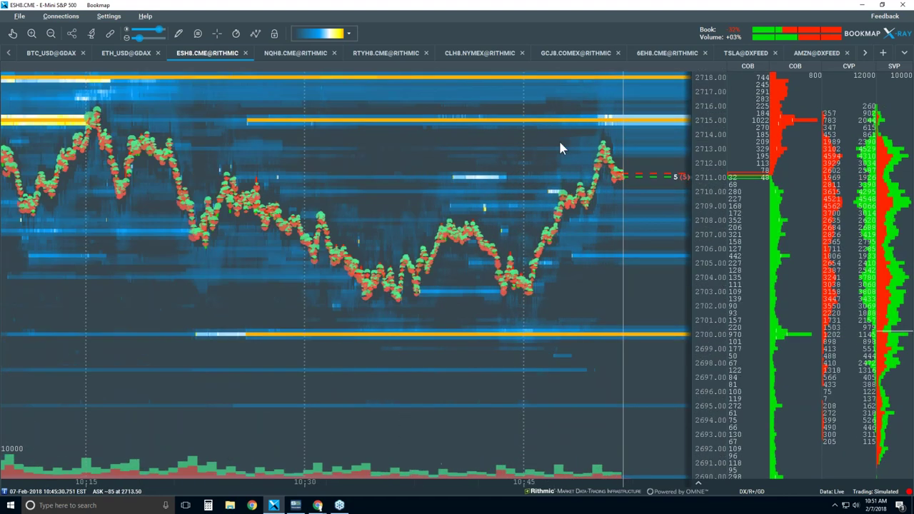
scroll(560, 146, "up", 2)
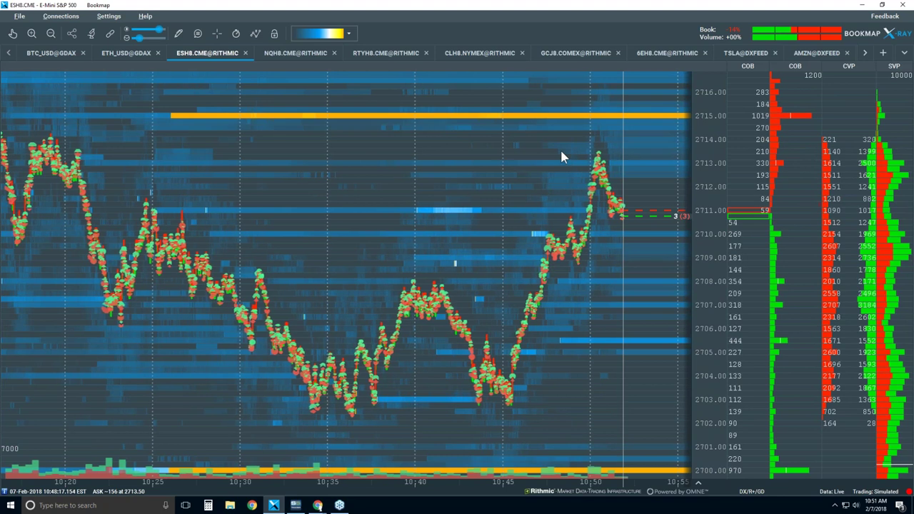
scroll(560, 149, "down", 1)
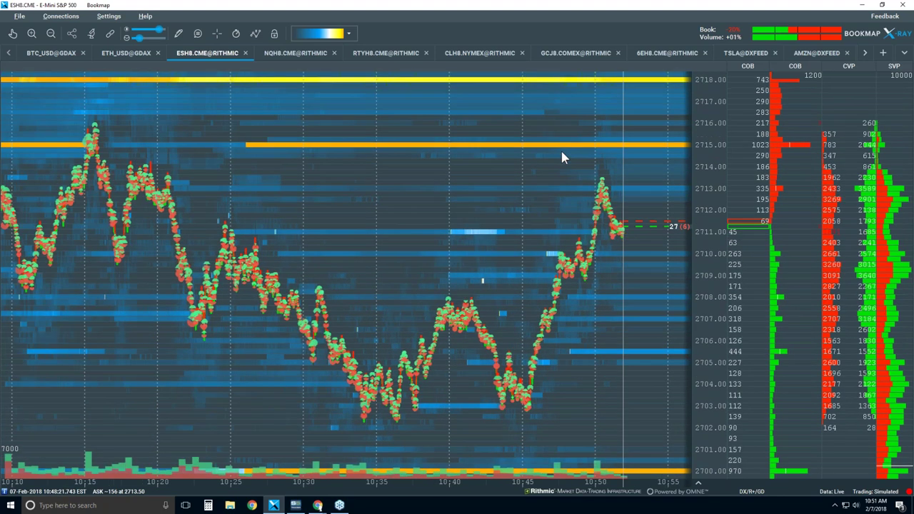
scroll(561, 153, "down", 1)
scroll(561, 157, "up", 1)
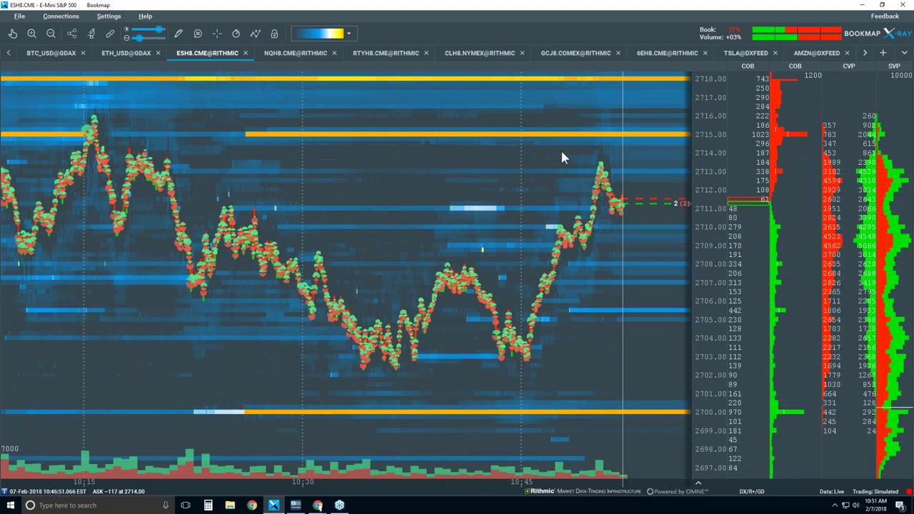
scroll(561, 156, "up", 1)
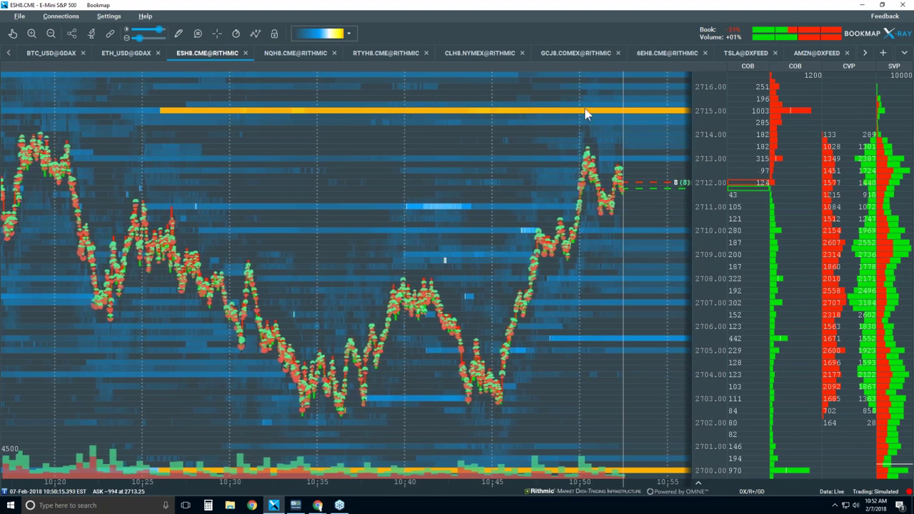
Step: Display the CLH8 crude oil chart and examine its heatmap liquidity from 10:47 to 10:53
left_click(482, 54)
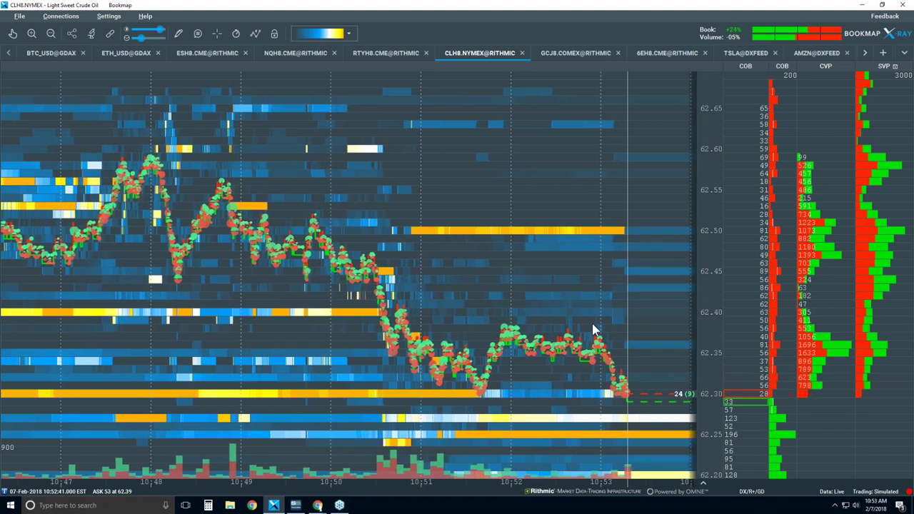
scroll(598, 331, "down", 1)
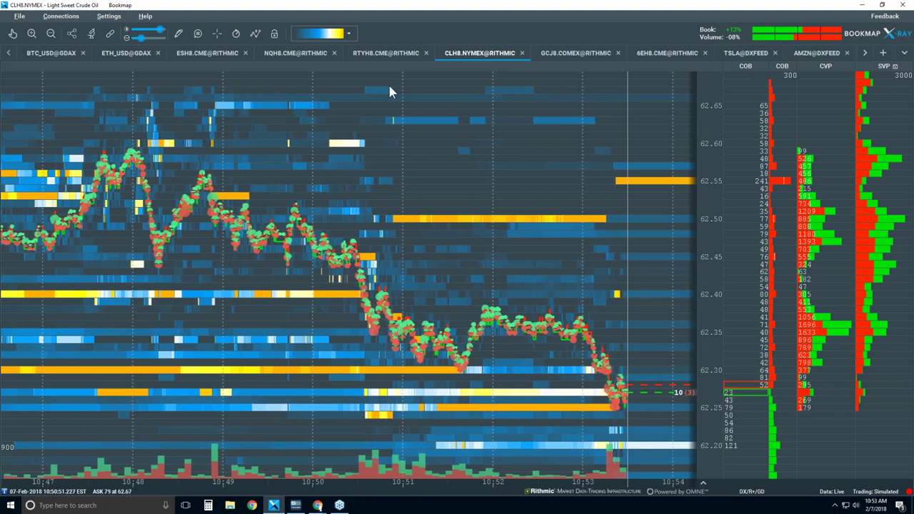
Step: Display the RTYH8 Russell 2000 chart and examine how its bid and ask liquidity surrounds price from 10:49 to 10:54
left_click(385, 53)
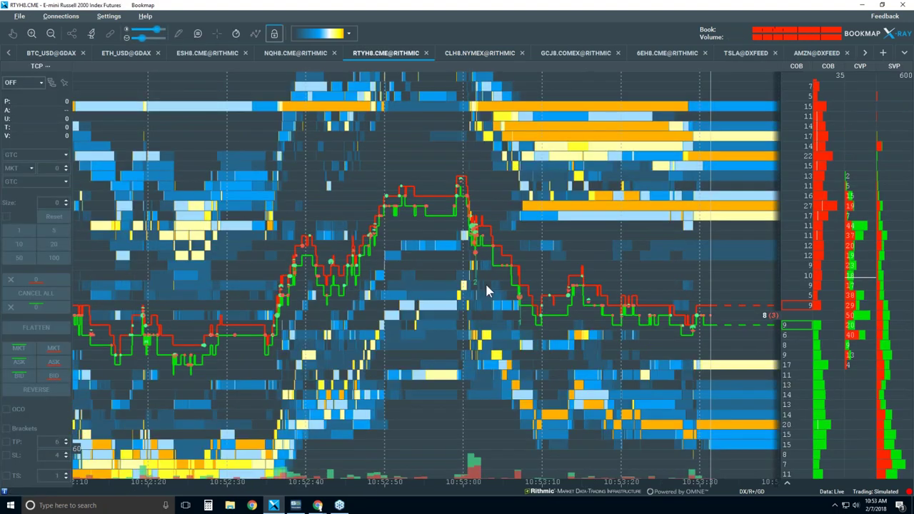
scroll(479, 279, "down", 2)
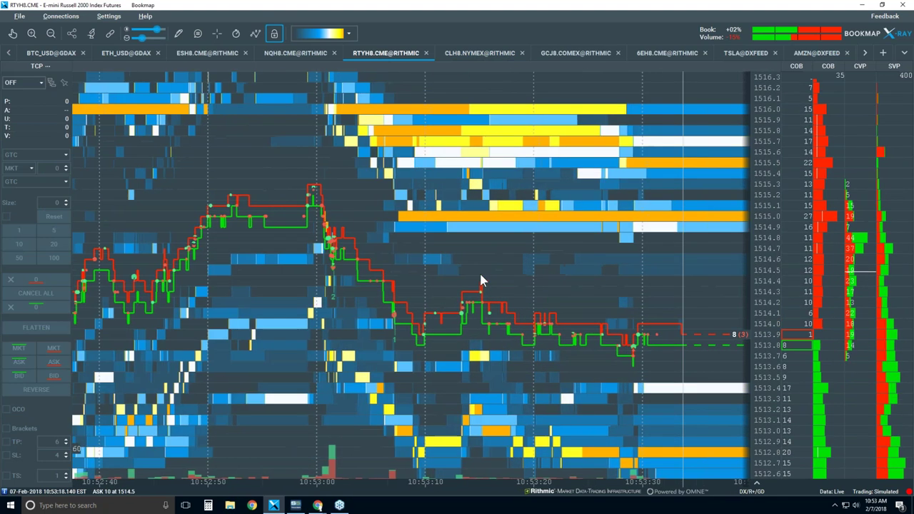
scroll(480, 279, "down", 3)
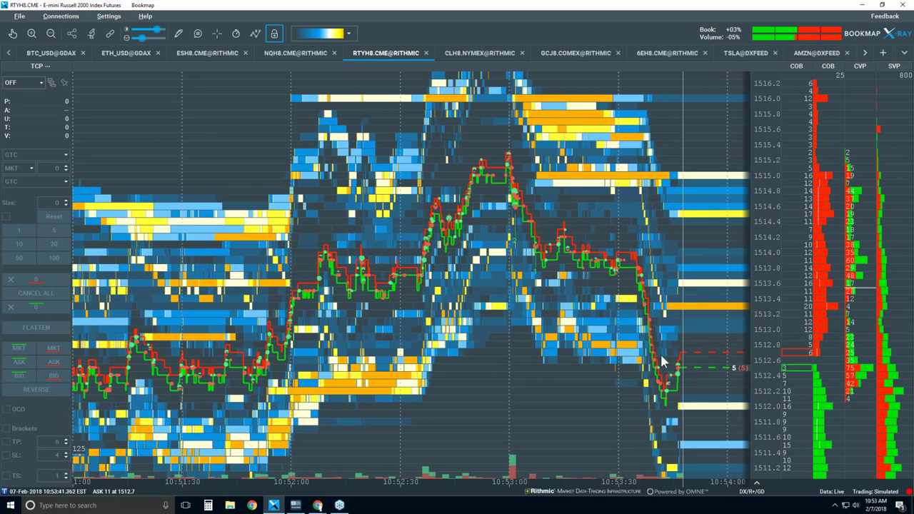
scroll(592, 298, "down", 3)
scroll(592, 298, "down", 3)
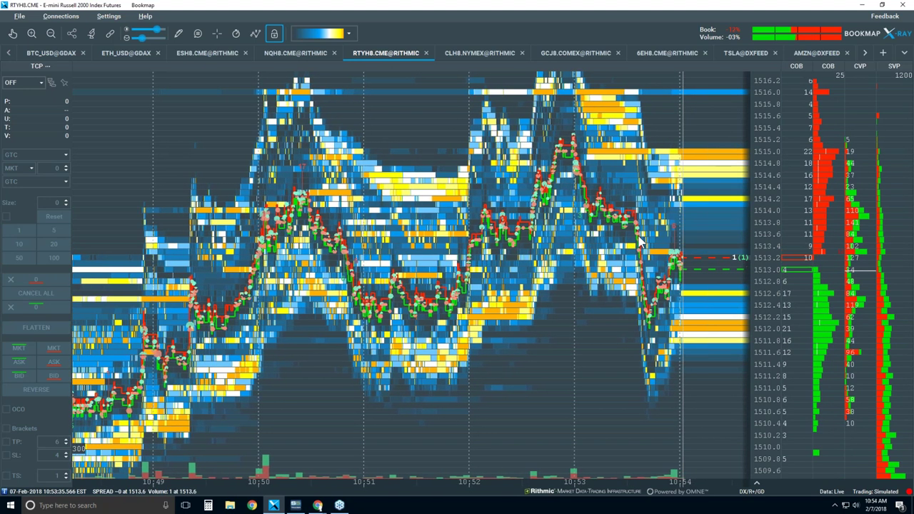
scroll(641, 243, "down", 3)
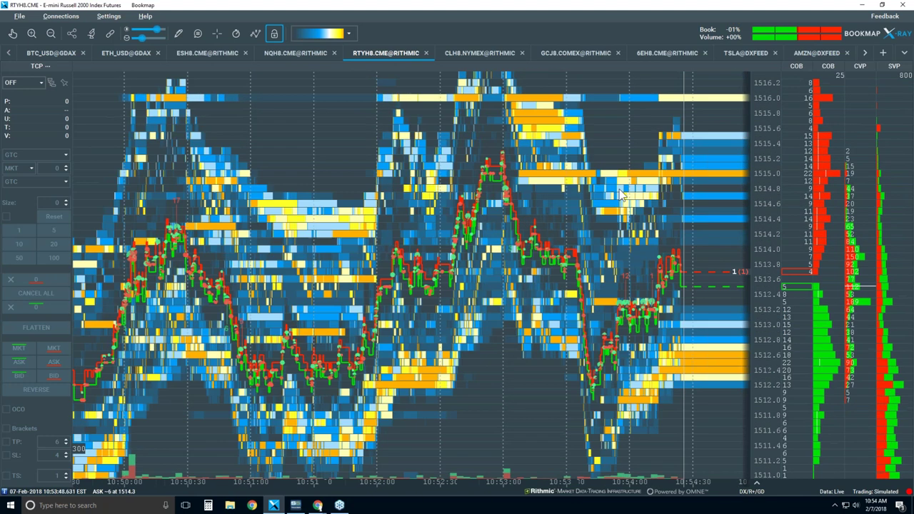
Step: Examine the RTYH8 trades and liquidity near 1513.4 around 10:54, and the price swings below 1515.0 through 10:56
scroll(620, 194, "up", 3)
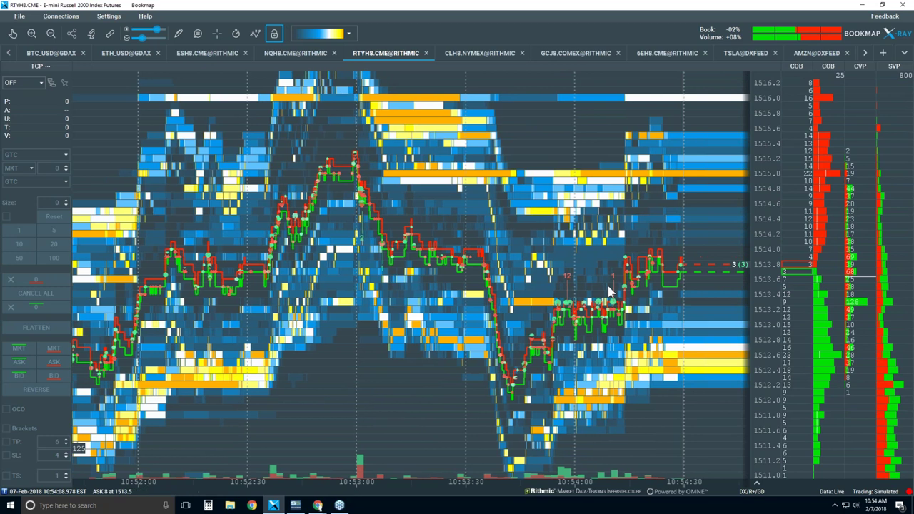
scroll(592, 276, "down", 2)
scroll(593, 272, "down", 2)
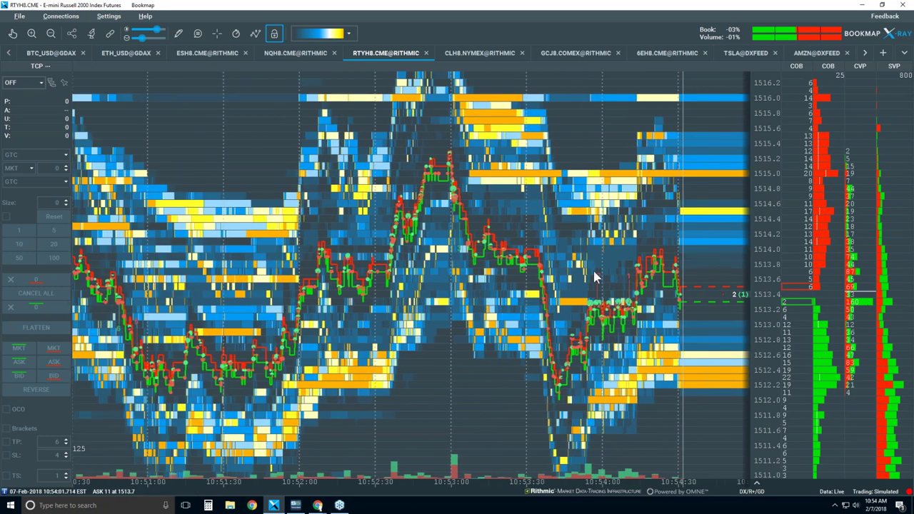
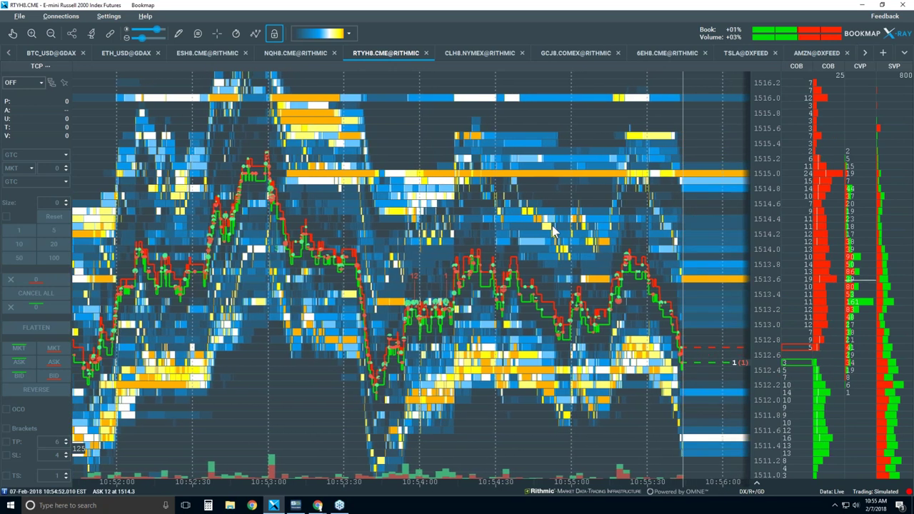
scroll(551, 226, "down", 3)
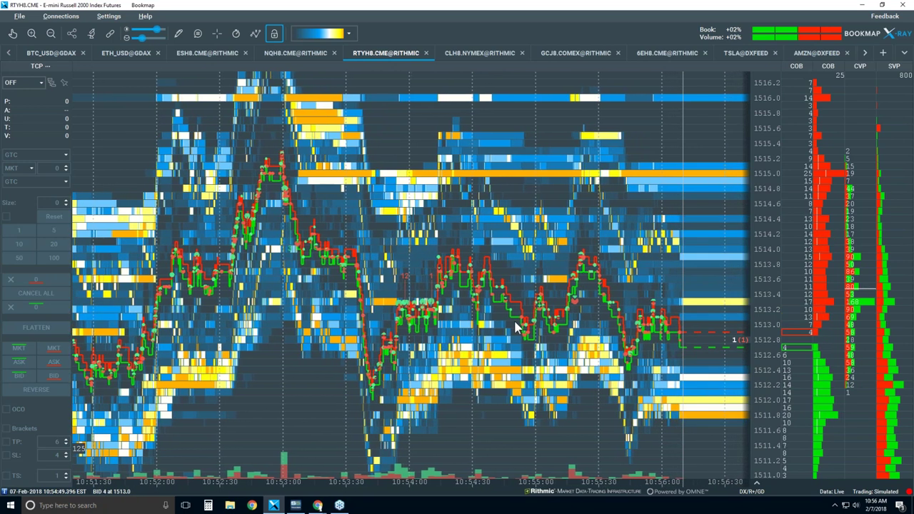
scroll(519, 324, "down", 2)
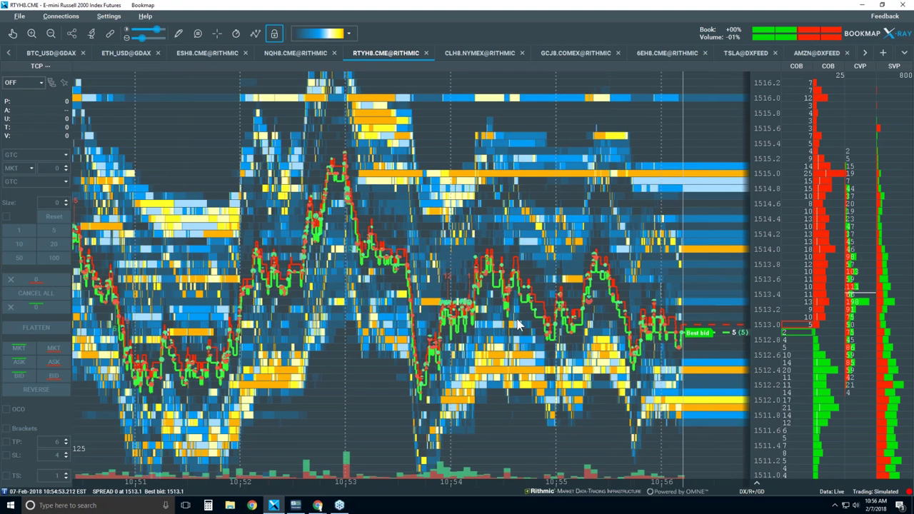
scroll(517, 322, "down", 1)
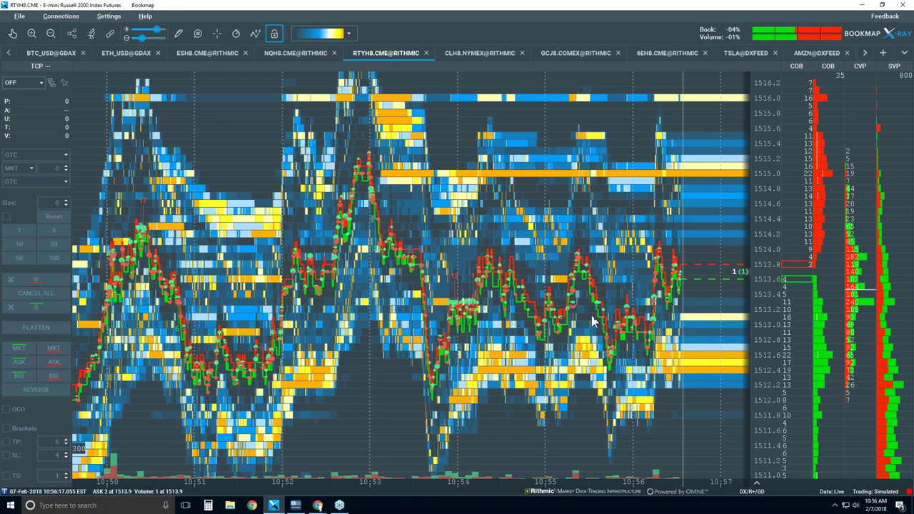
scroll(554, 325, "down", 2)
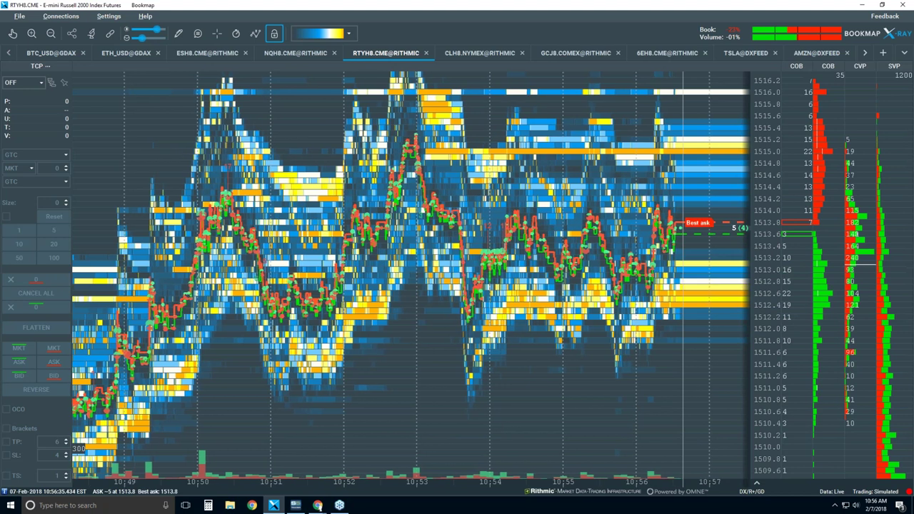
Step: Compare the RTYH8 liquidity above and below price during the swings between 10:52 and 10:58
scroll(684, 258, "up", 2)
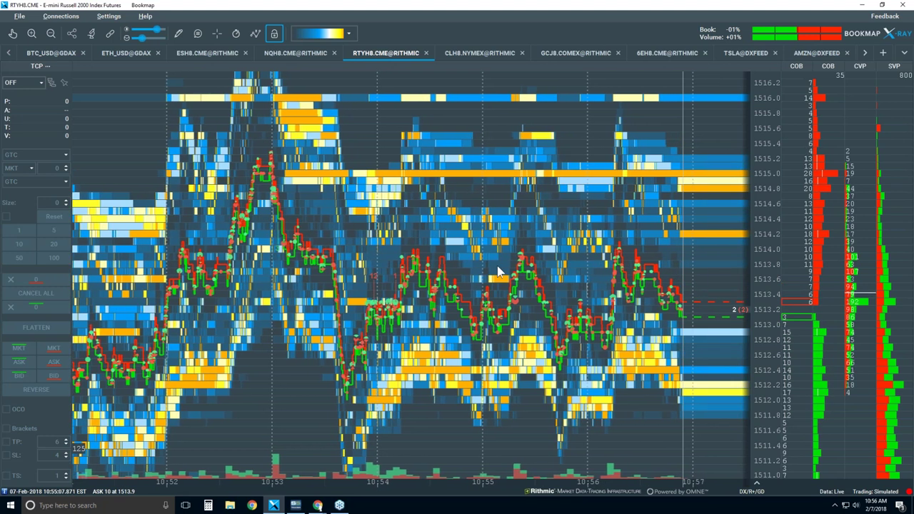
scroll(546, 308, "down", 2)
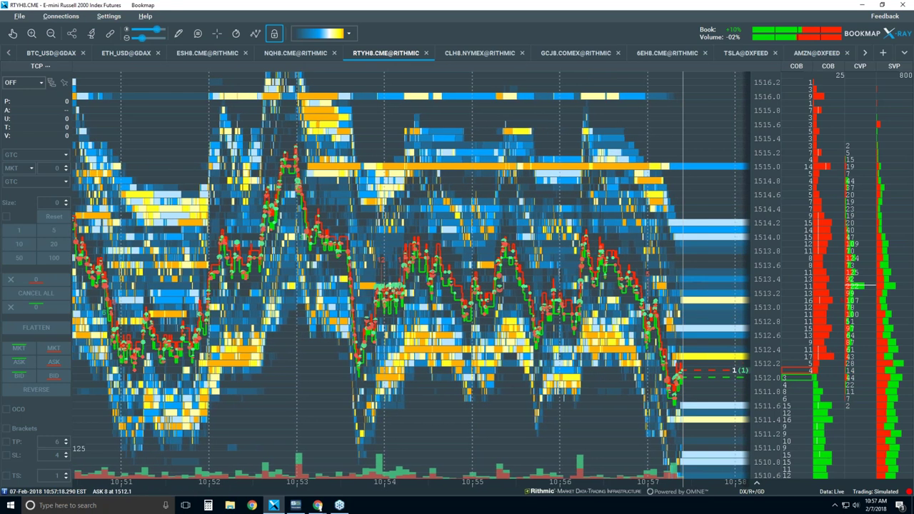
scroll(656, 375, "down", 2)
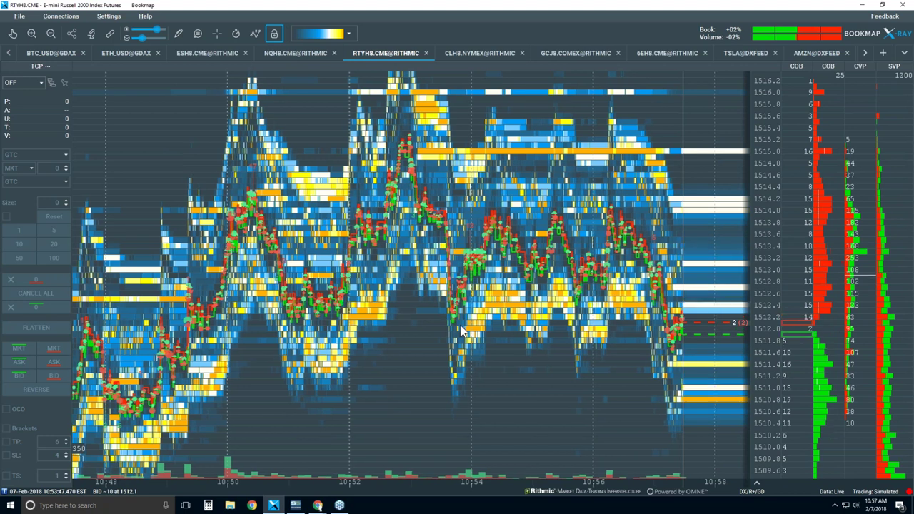
scroll(650, 319, "up", 2)
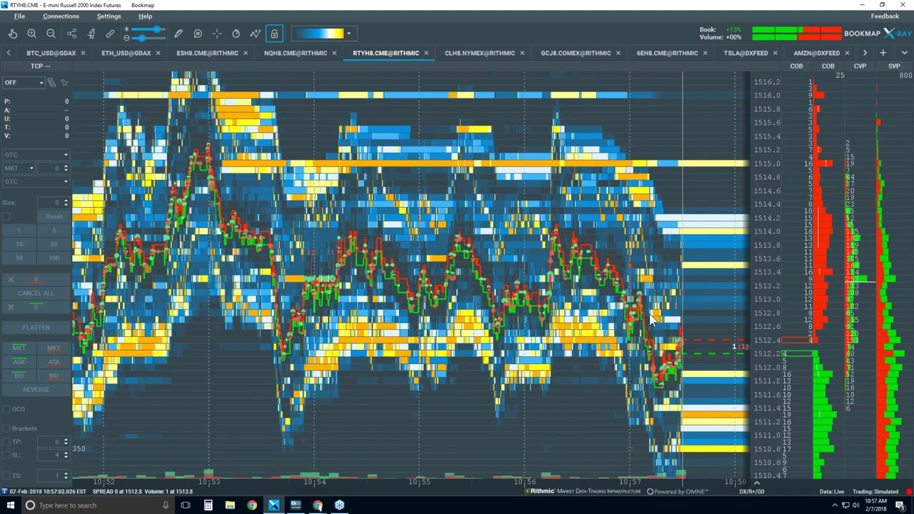
scroll(485, 343, "up", 1)
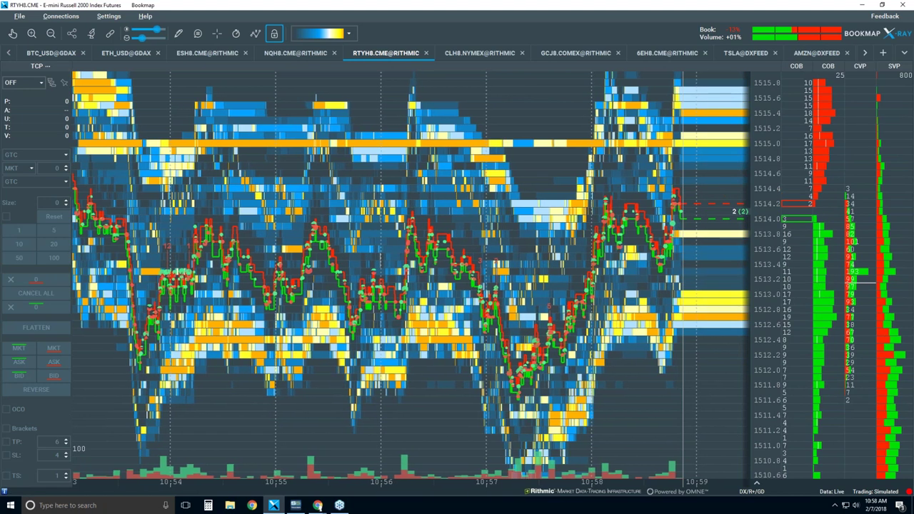
Step: Widen the CVP column beside the RTYH8 chart and show the heatmap from 10:50 to 11:00
scroll(411, 279, "down", 2)
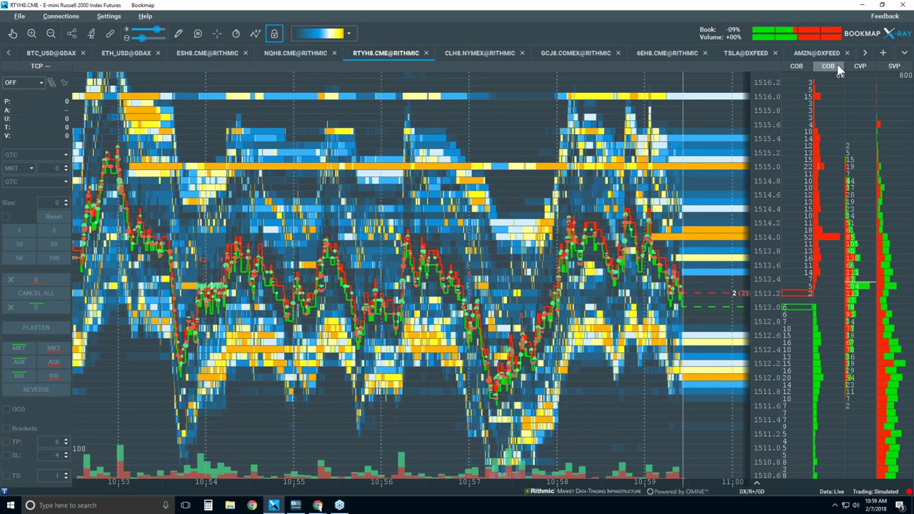
left_click_drag(839, 67, 831, 66)
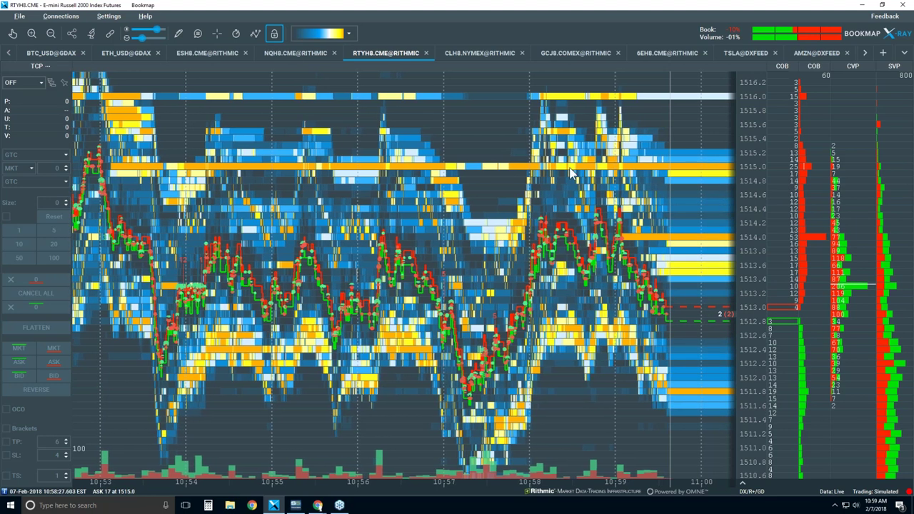
scroll(569, 174, "down", 2)
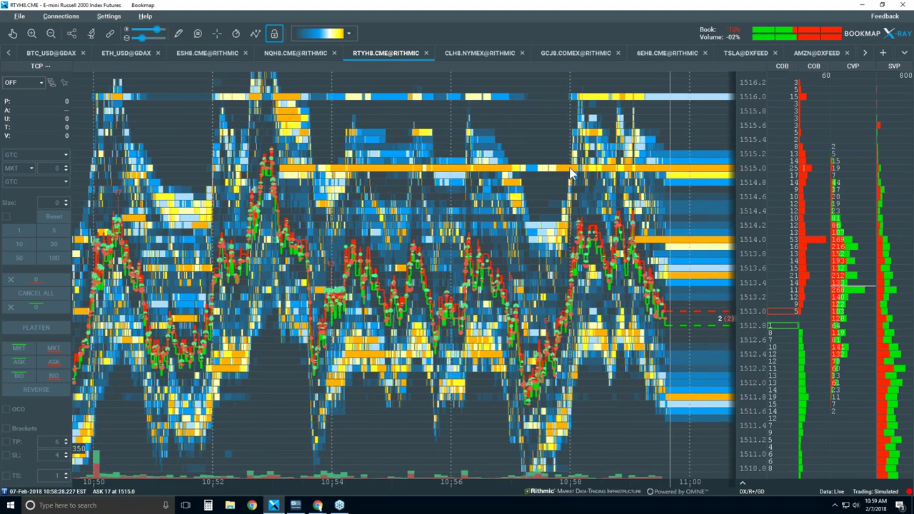